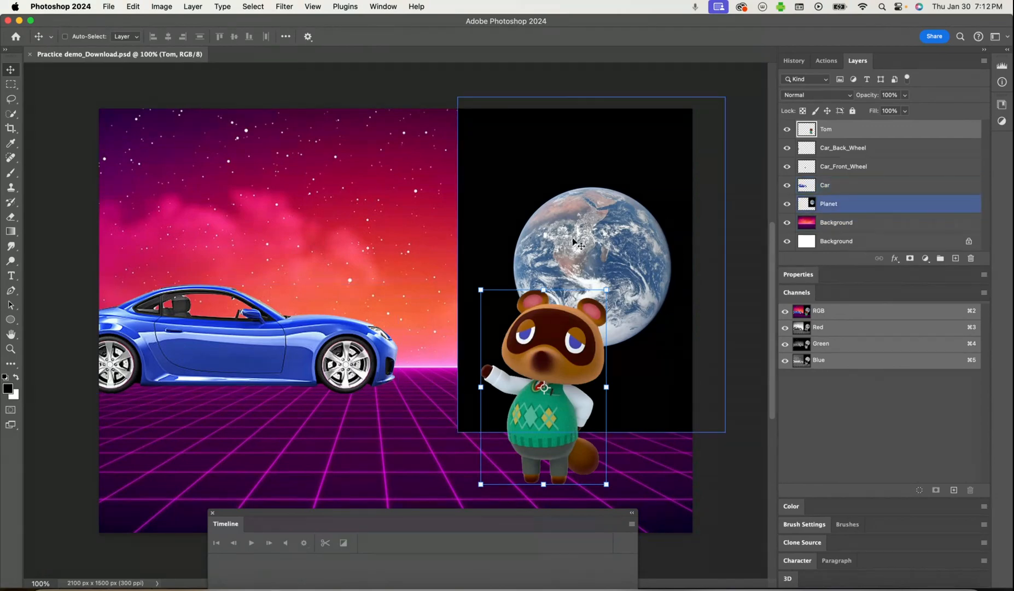
# Select the globe on the Planet layer with Select Subject and copy it to a new layer
pyautogui.click(852, 204)
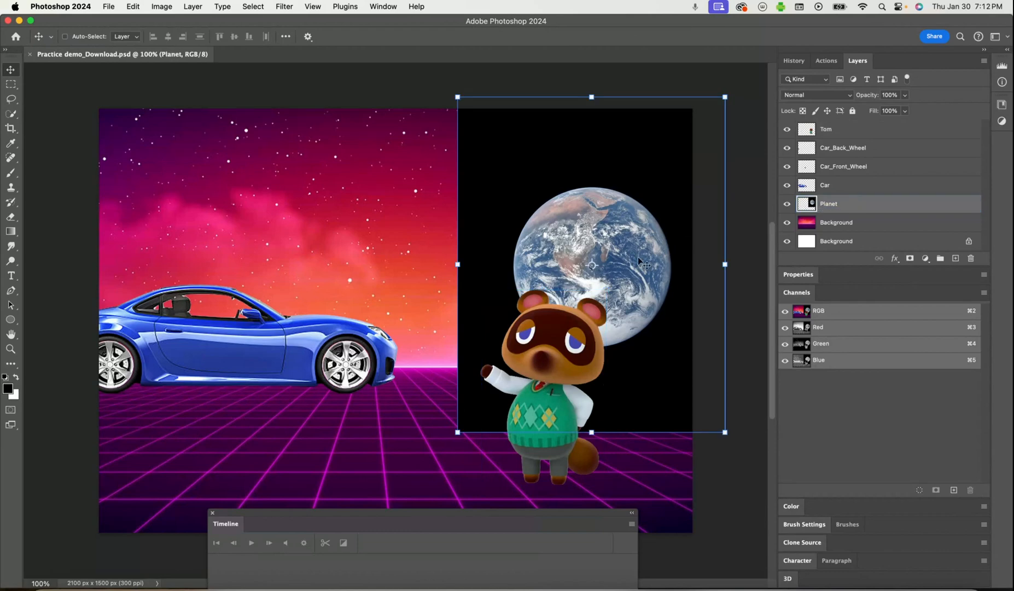
pyautogui.moveTo(623, 255); pyautogui.dragTo(608, 254)
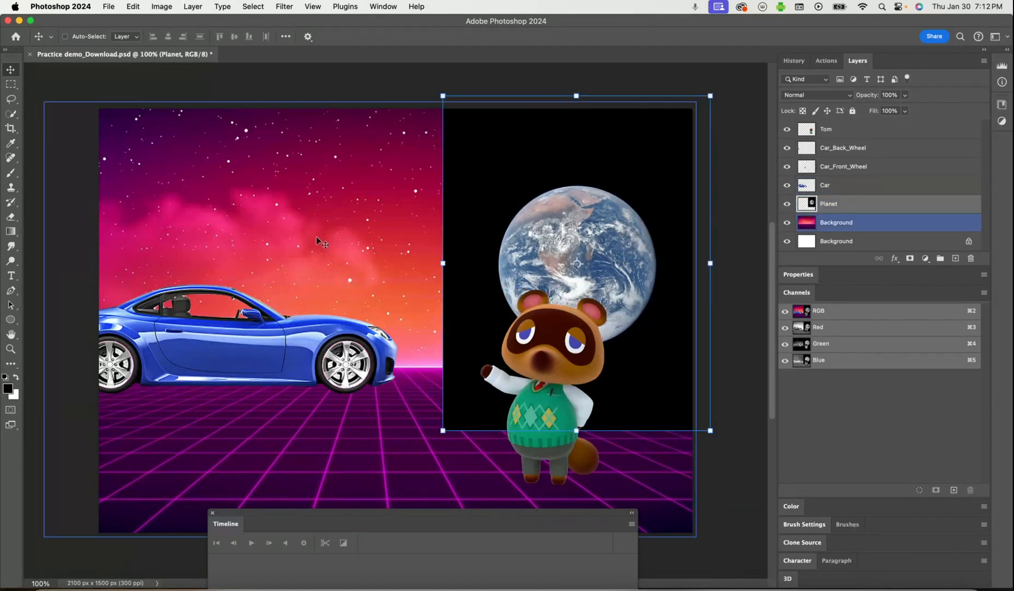
pyautogui.click(246, 8)
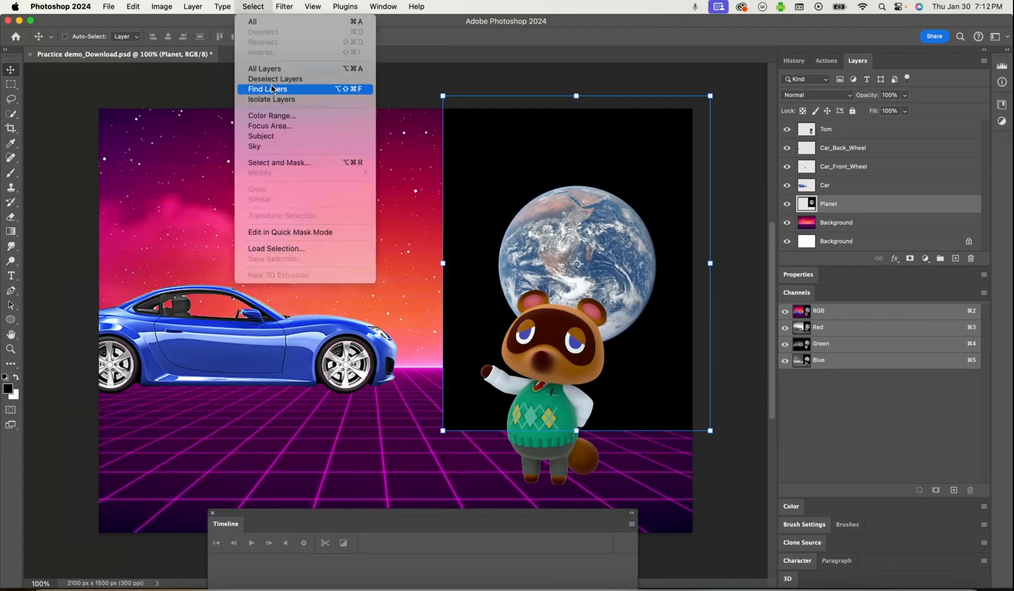
pyautogui.click(275, 134)
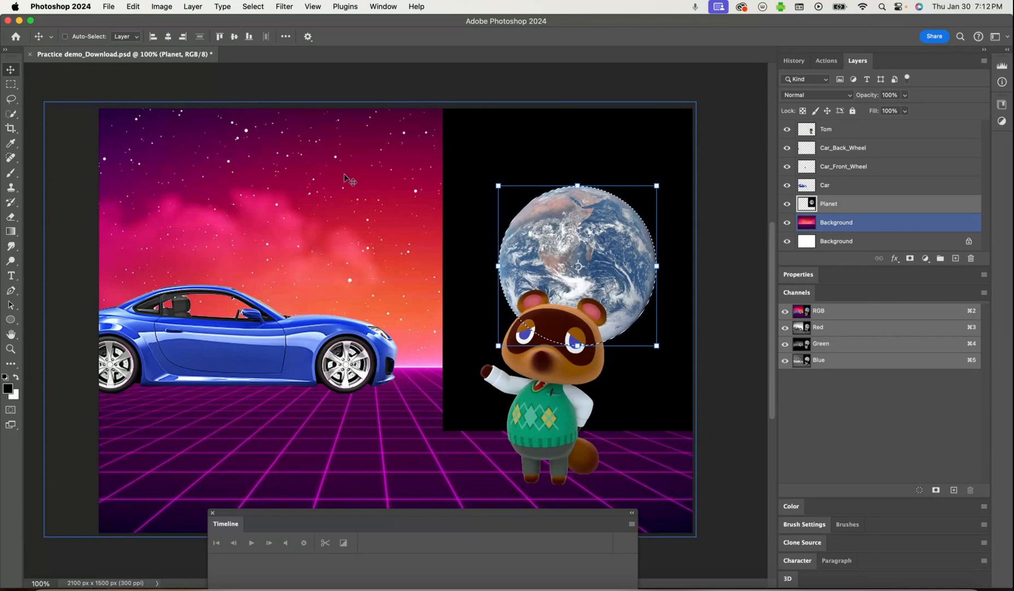
pyautogui.press('super+j')
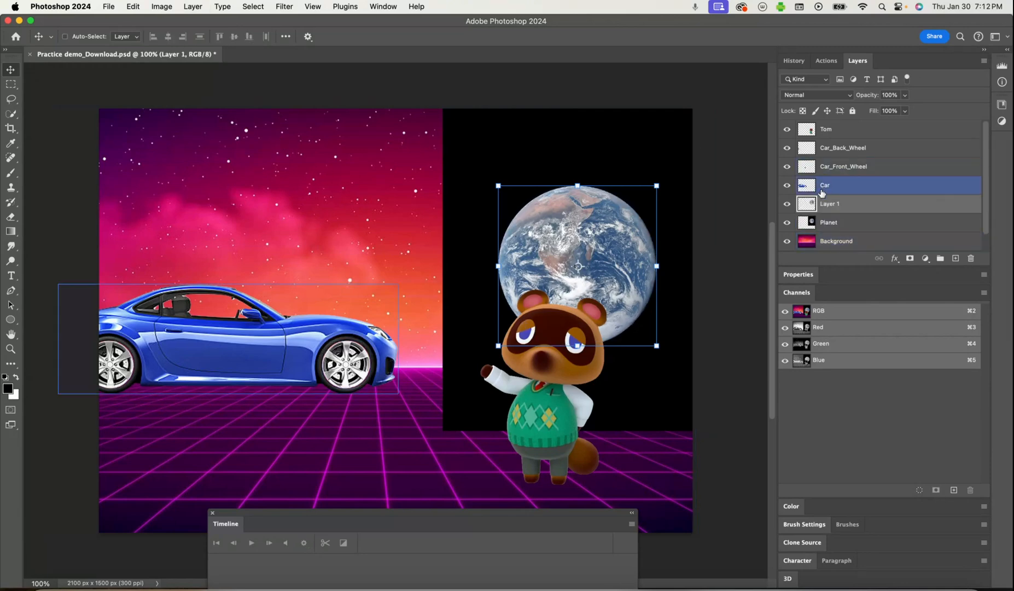
# Delete the original black-backed Planet layer and rename the globe cutout layer Planet
pyautogui.click(839, 221)
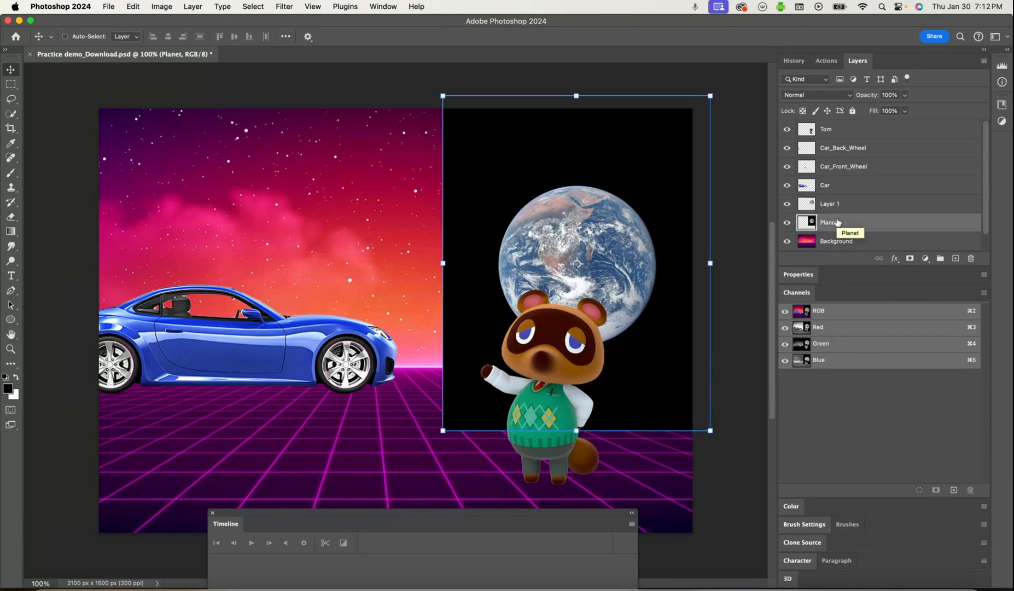
pyautogui.press('BackSpace')
pyautogui.doubleClick(837, 204)
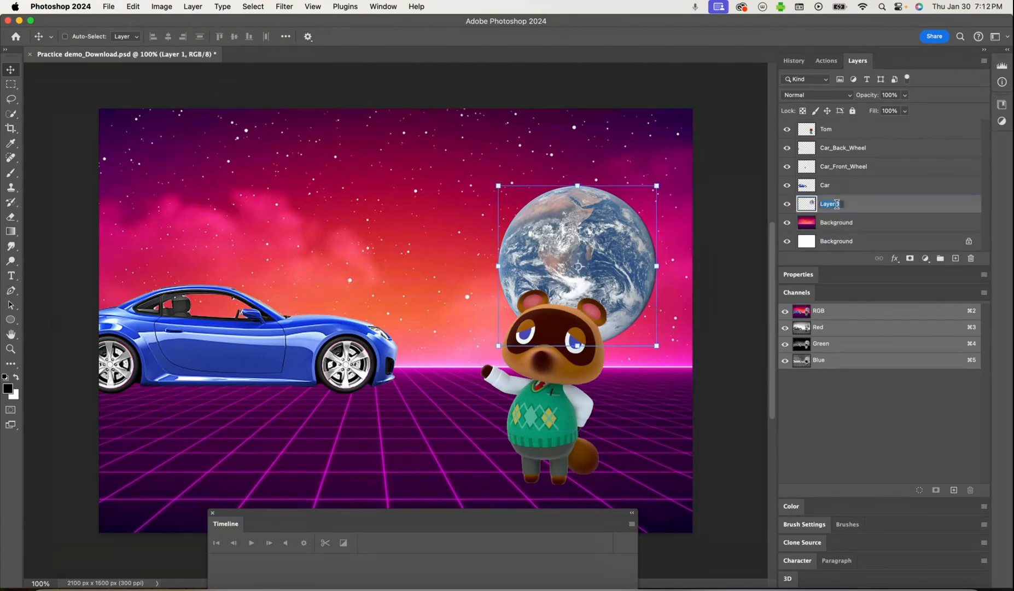
pyautogui.write('Planet')
pyautogui.press('Return')
# Move the planet to the upper-left part of the sky, above the car
pyautogui.moveTo(615, 247); pyautogui.dragTo(598, 213)
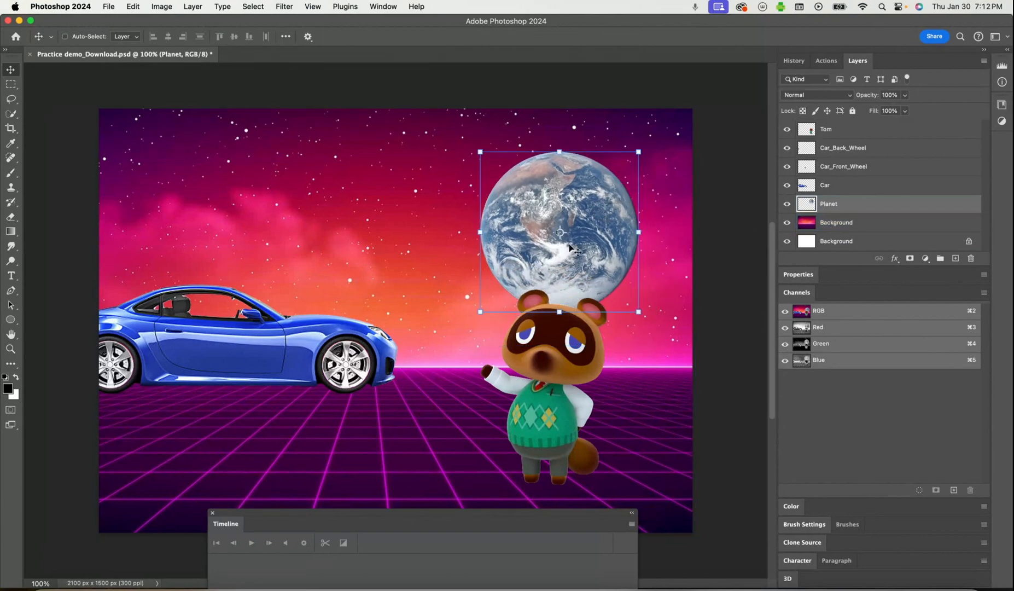
pyautogui.moveTo(384, 513); pyautogui.dragTo(507, 456)
pyautogui.moveTo(608, 200); pyautogui.dragTo(321, 164)
# Create a video timeline and enlarge the Timeline panel so all the layer tracks fit
pyautogui.moveTo(424, 457); pyautogui.dragTo(324, 361)
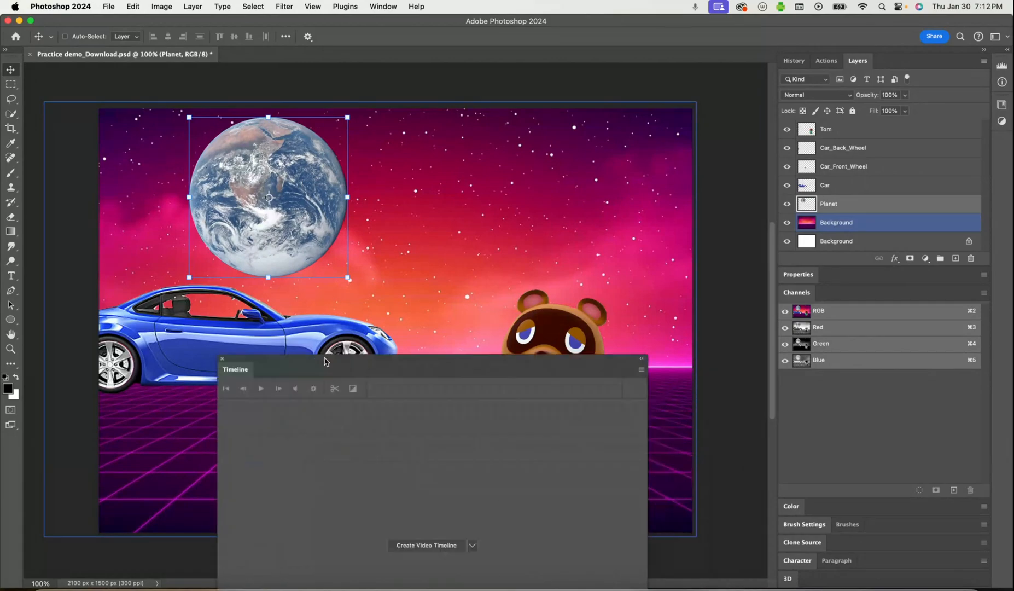
pyautogui.click(386, 6)
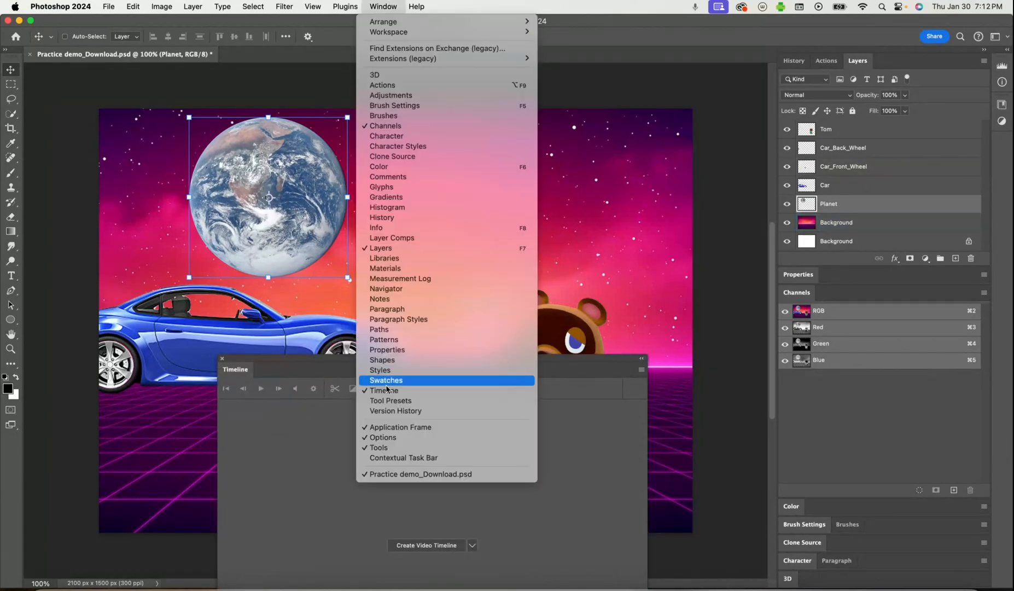
pyautogui.click(258, 525)
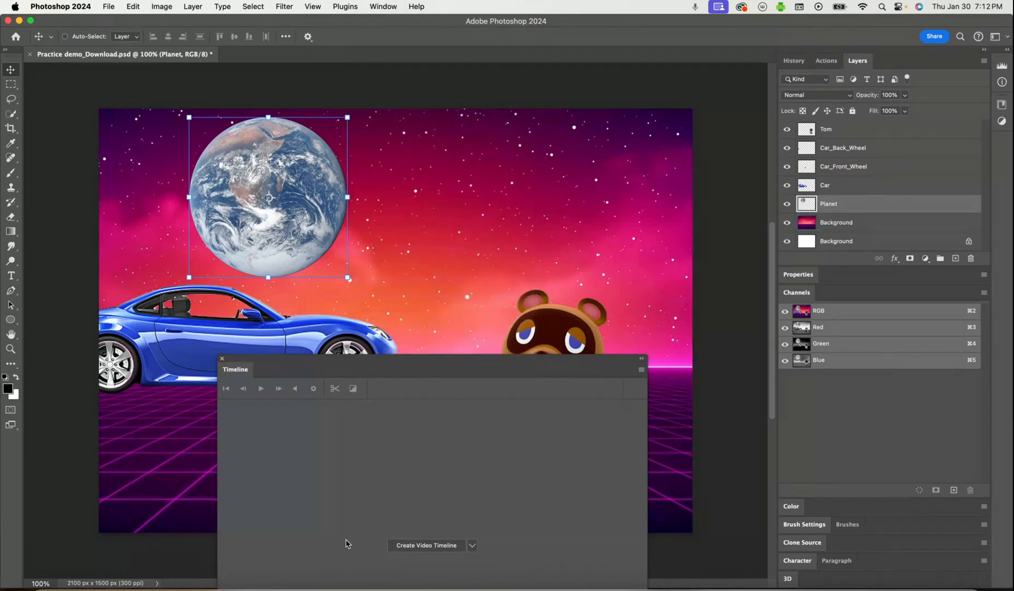
pyautogui.click(439, 546)
pyautogui.moveTo(404, 362); pyautogui.dragTo(593, 166)
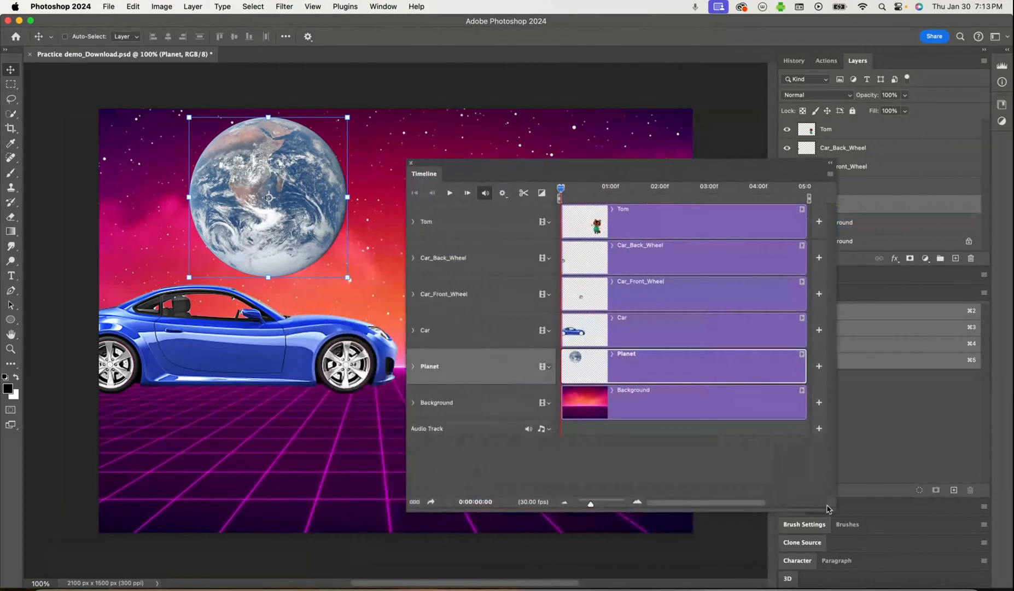
pyautogui.moveTo(829, 508); pyautogui.dragTo(908, 584)
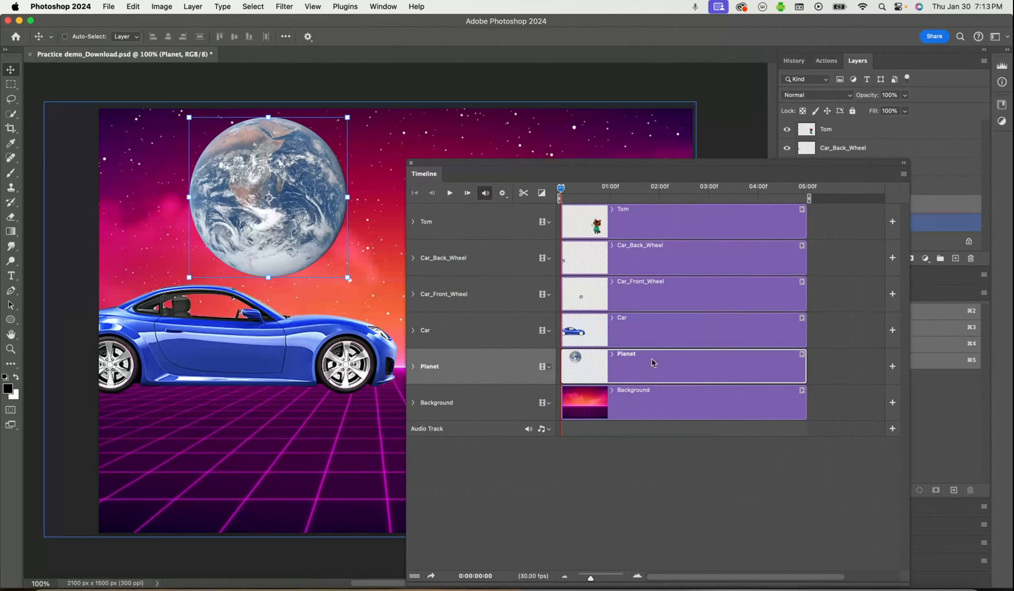
# Move the Timeline panel clear of the planet and convert the Planet layer to a smart object
pyautogui.moveTo(646, 168); pyautogui.dragTo(324, 369)
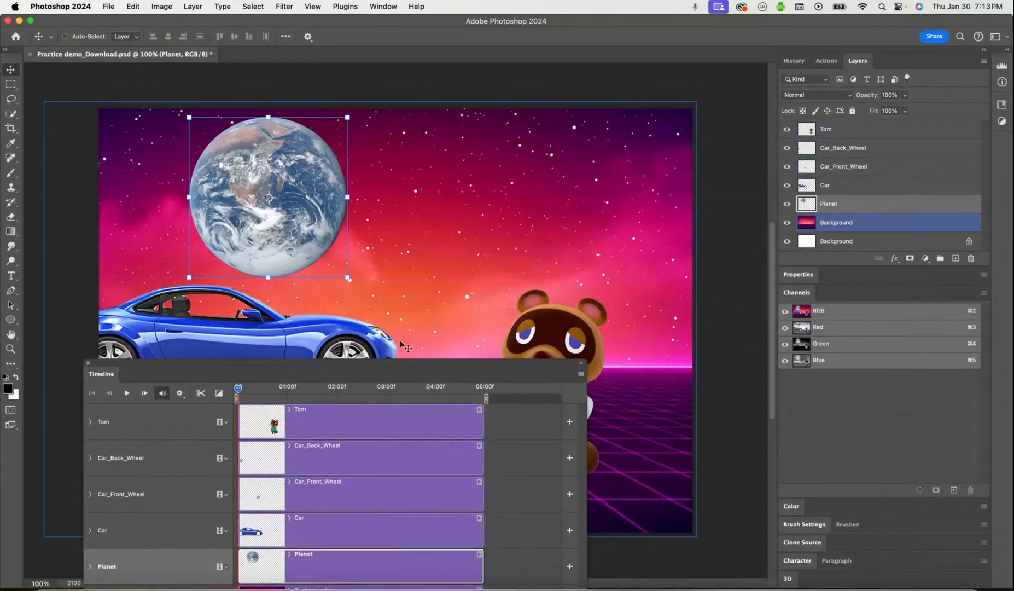
pyautogui.moveTo(353, 366); pyautogui.dragTo(739, 315)
pyautogui.moveTo(625, 340); pyautogui.dragTo(447, 351)
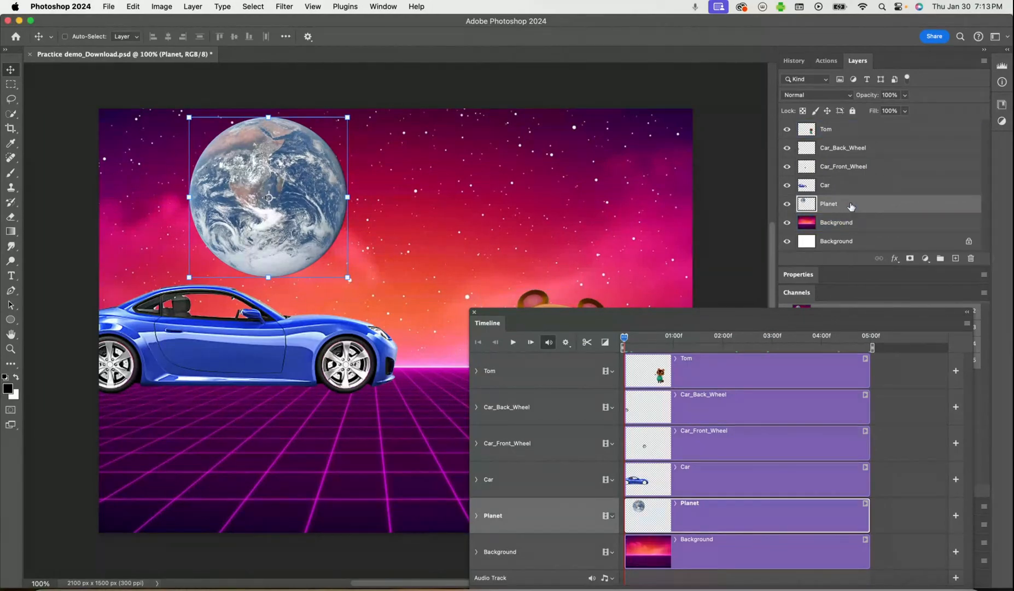
pyautogui.click(201, 7)
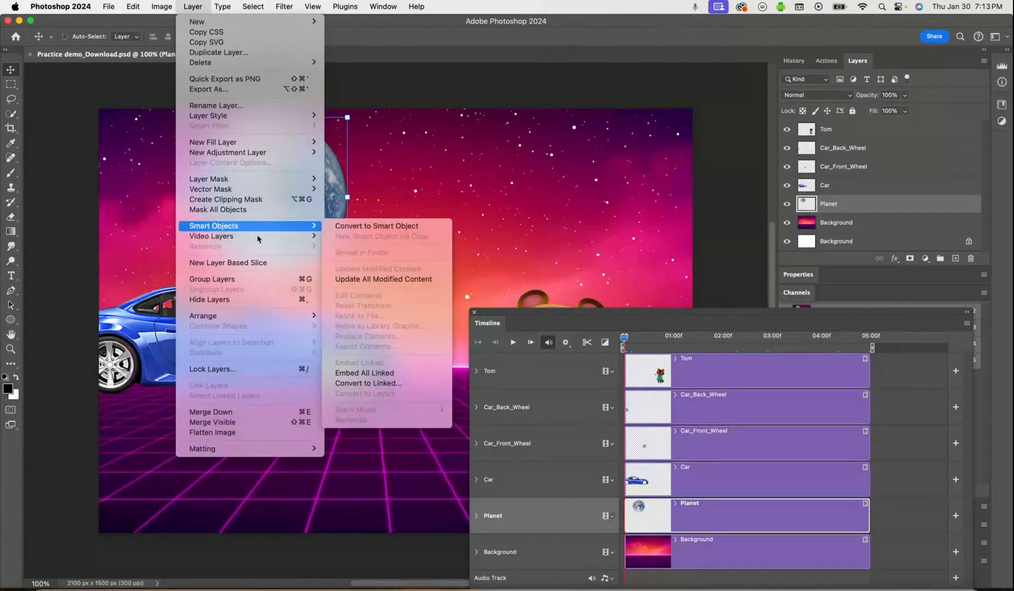
pyautogui.click(359, 226)
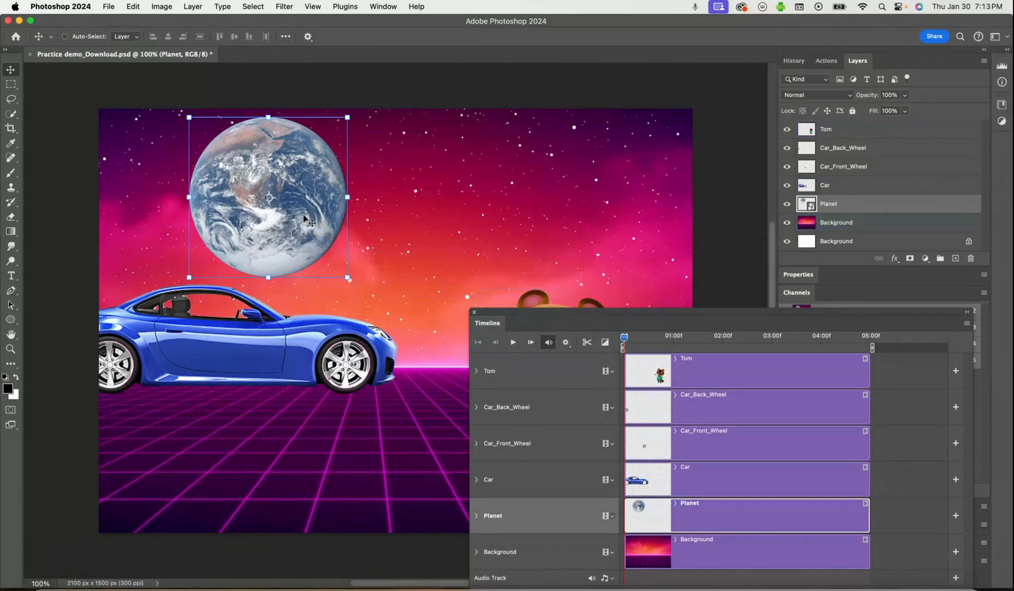
# Place the planet partly off the canvas's upper-left edge and set a Transform keyframe for it at the start of the timeline
pyautogui.moveTo(308, 225); pyautogui.dragTo(281, 221)
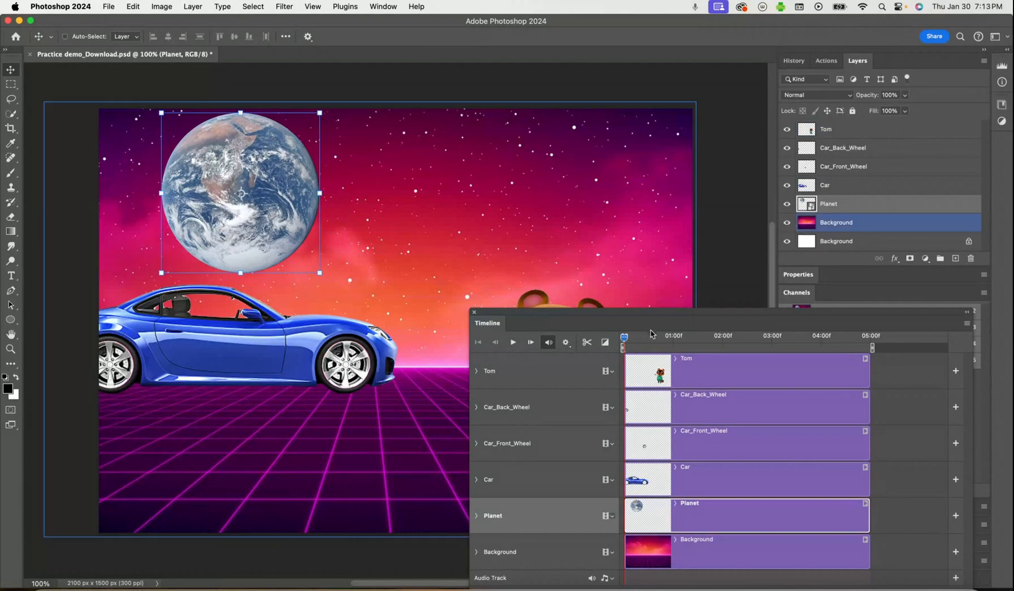
pyautogui.moveTo(629, 336); pyautogui.dragTo(602, 355)
pyautogui.moveTo(598, 313); pyautogui.dragTo(602, 189)
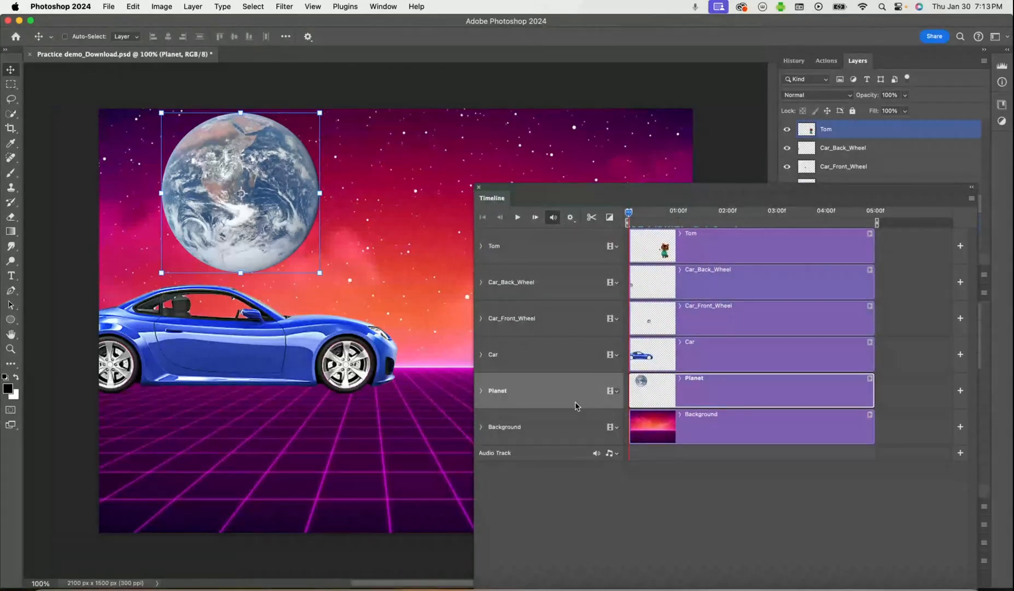
pyautogui.click(482, 391)
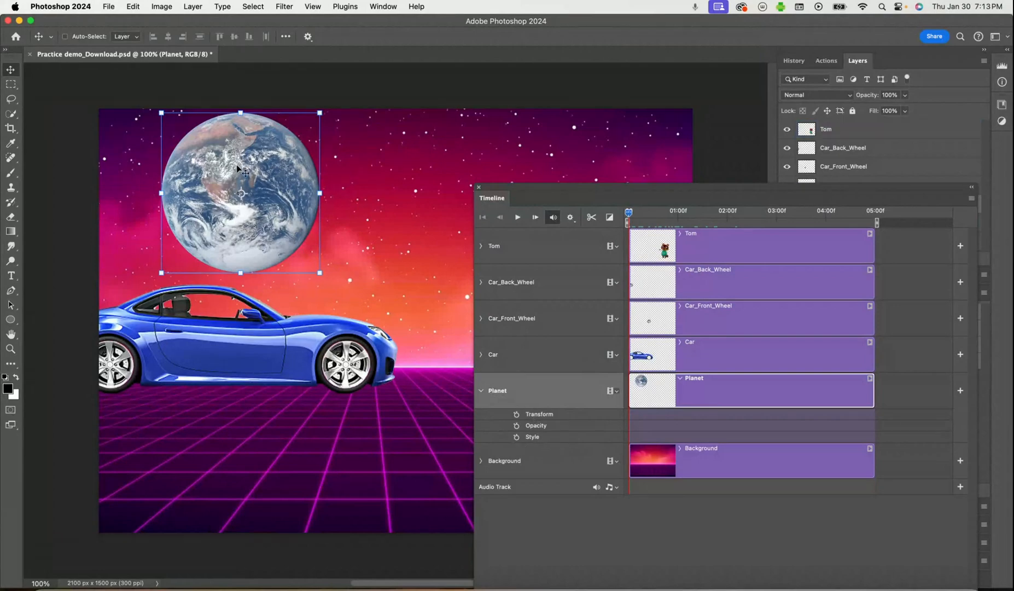
pyautogui.moveTo(264, 163); pyautogui.dragTo(164, 138)
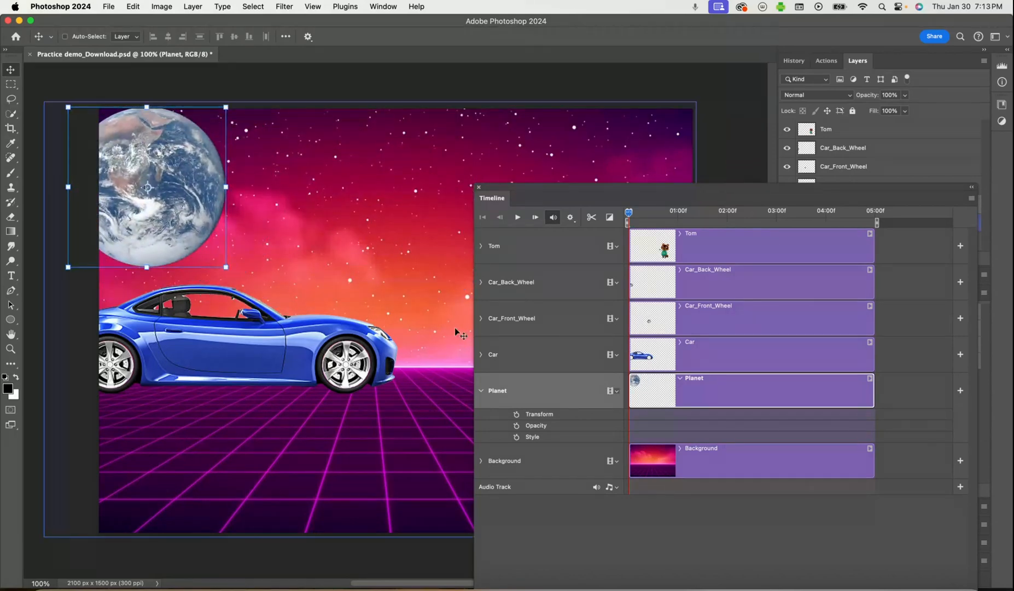
pyautogui.click(517, 415)
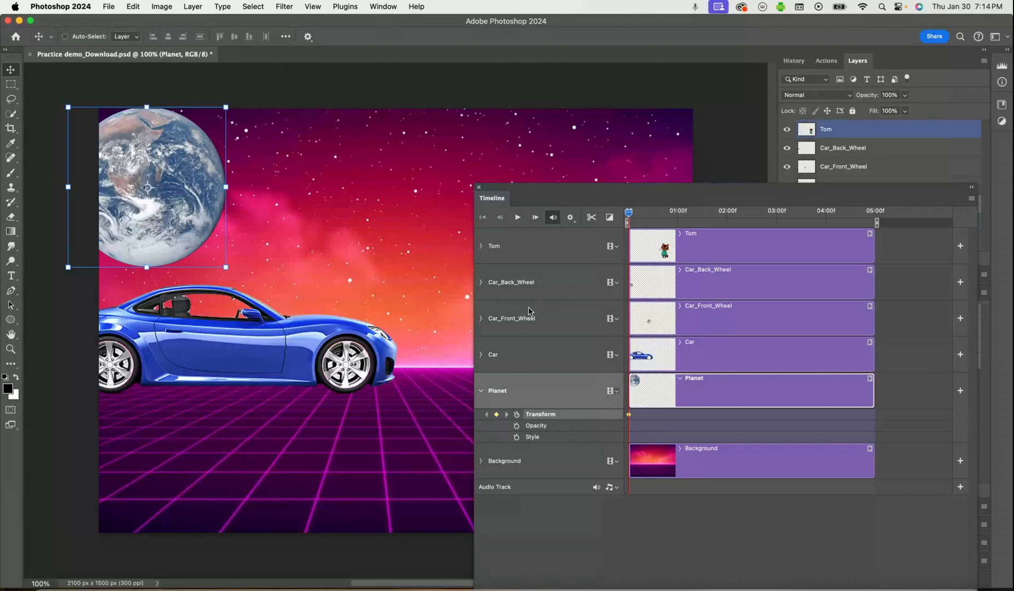
# At about 02:00f, move the planet above the car's front and scale it to about 126.63%, then scrub back over the motion
pyautogui.moveTo(630, 215); pyautogui.dragTo(730, 216)
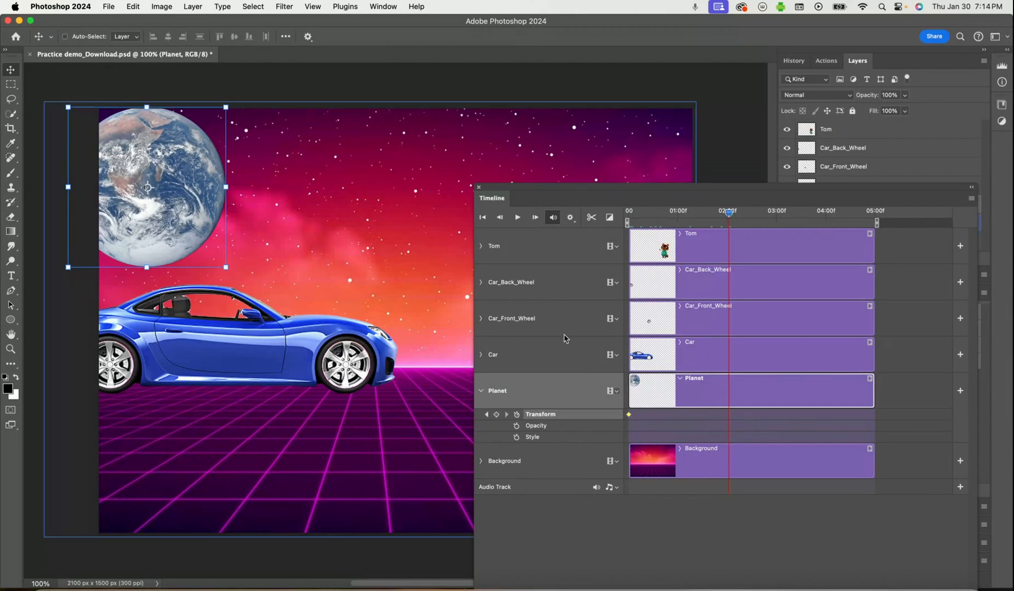
pyautogui.moveTo(185, 154); pyautogui.dragTo(436, 194)
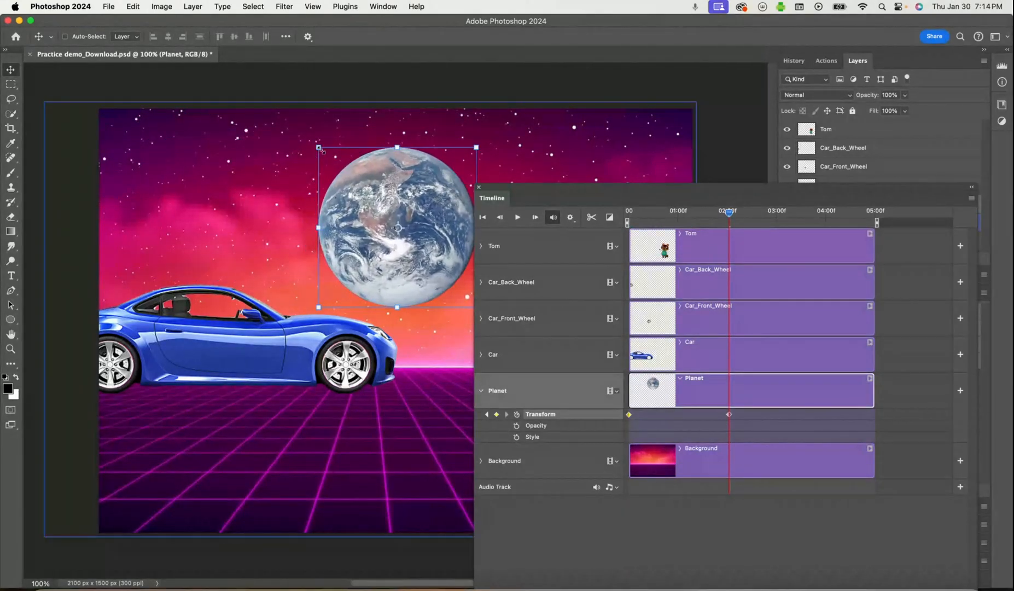
pyautogui.moveTo(319, 146); pyautogui.dragTo(276, 104)
pyautogui.moveTo(379, 234); pyautogui.dragTo(398, 253)
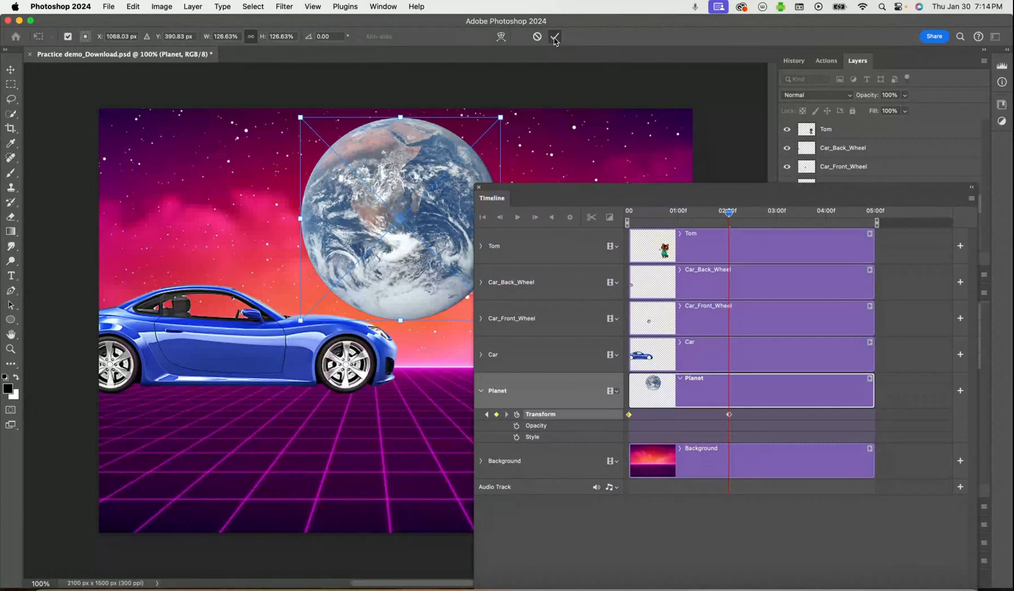
pyautogui.click(553, 37)
pyautogui.moveTo(728, 213); pyautogui.dragTo(620, 216)
# At the end of the timeline, move the planet partly off the canvas's upper-right edge and scale it to about 83.68%
pyautogui.moveTo(685, 217)
pyautogui.mouseDown()
pyautogui.moveTo(736, 214)
pyautogui.moveTo(621, 216)
pyautogui.moveTo(873, 217)
pyautogui.moveTo(888, 226)
pyautogui.mouseUp()
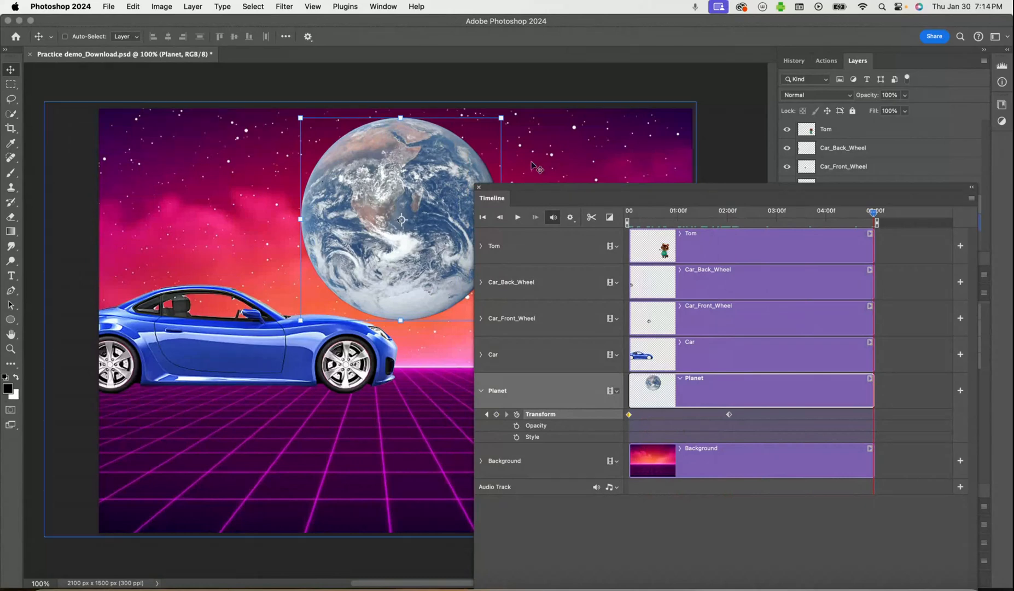
pyautogui.moveTo(416, 169); pyautogui.dragTo(651, 141)
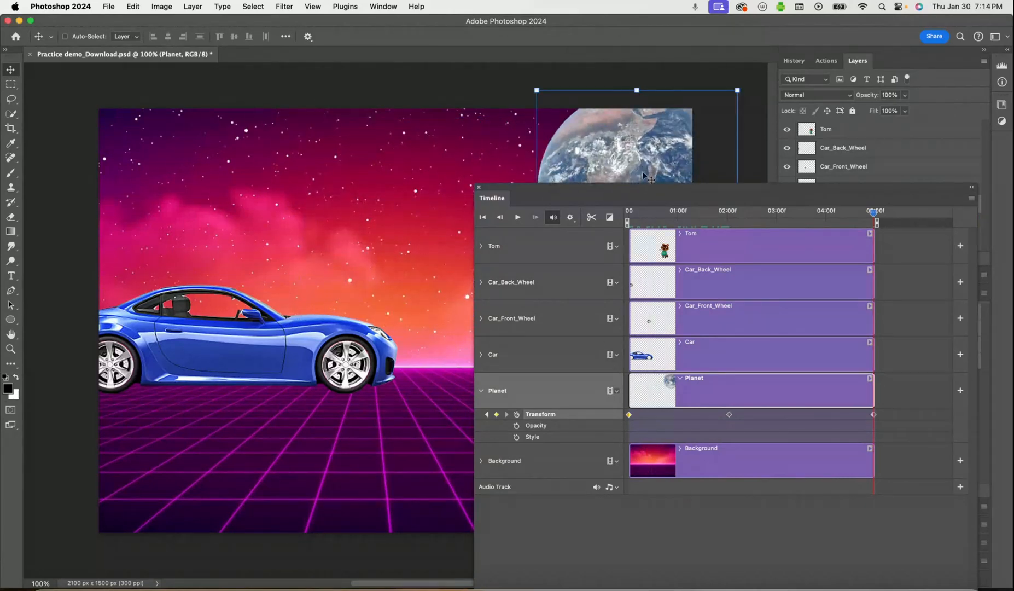
pyautogui.moveTo(623, 187); pyautogui.dragTo(632, 382)
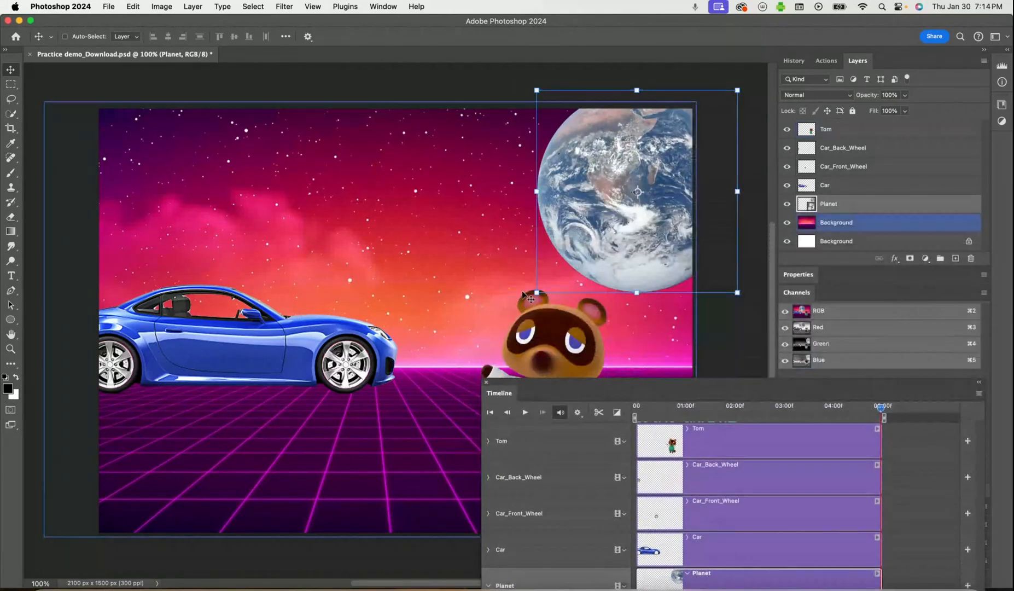
pyautogui.moveTo(537, 293); pyautogui.dragTo(607, 225)
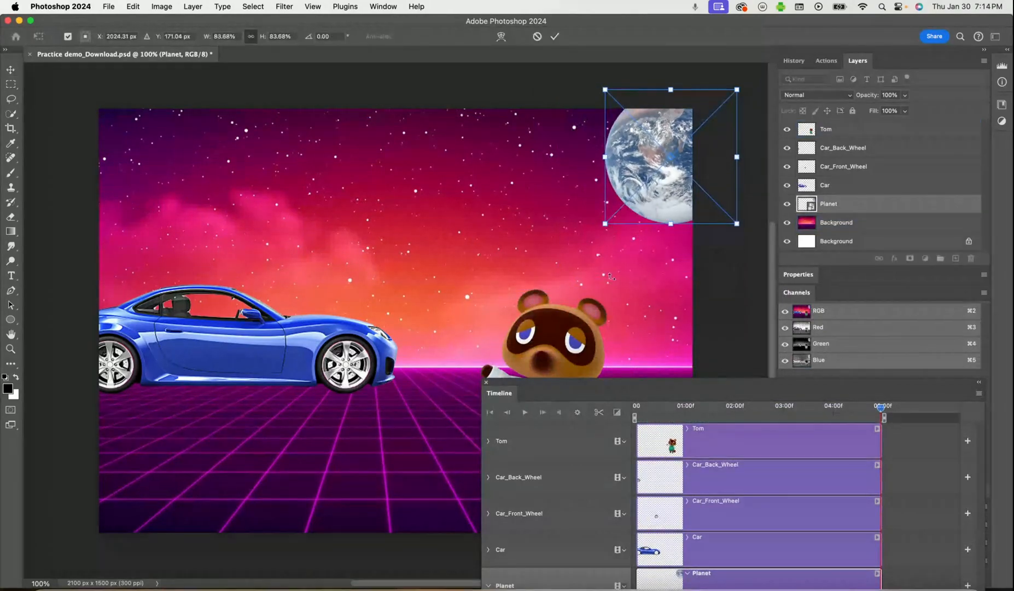
pyautogui.moveTo(626, 388); pyautogui.dragTo(527, 182)
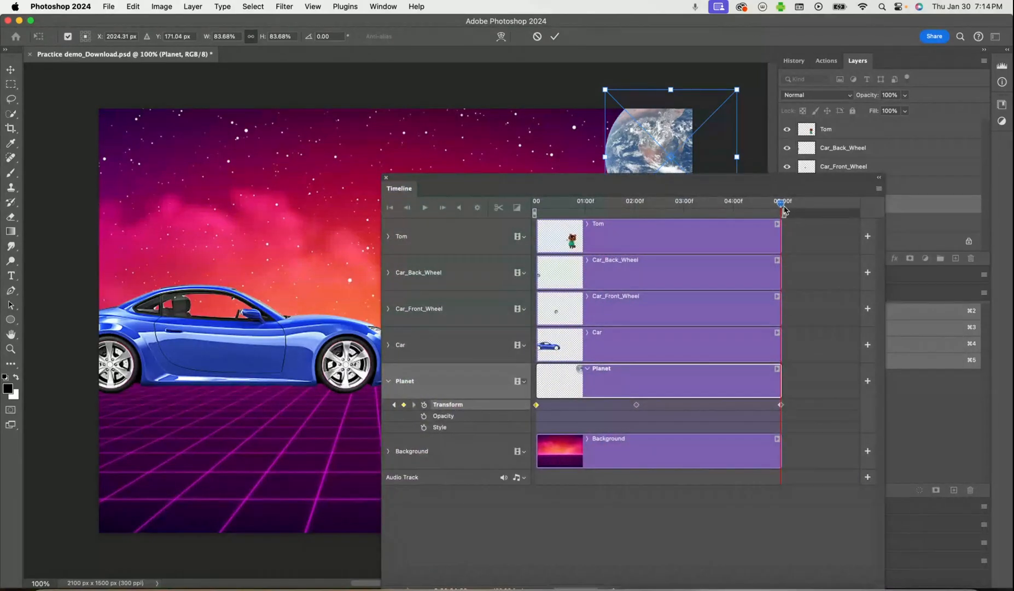
pyautogui.click(555, 36)
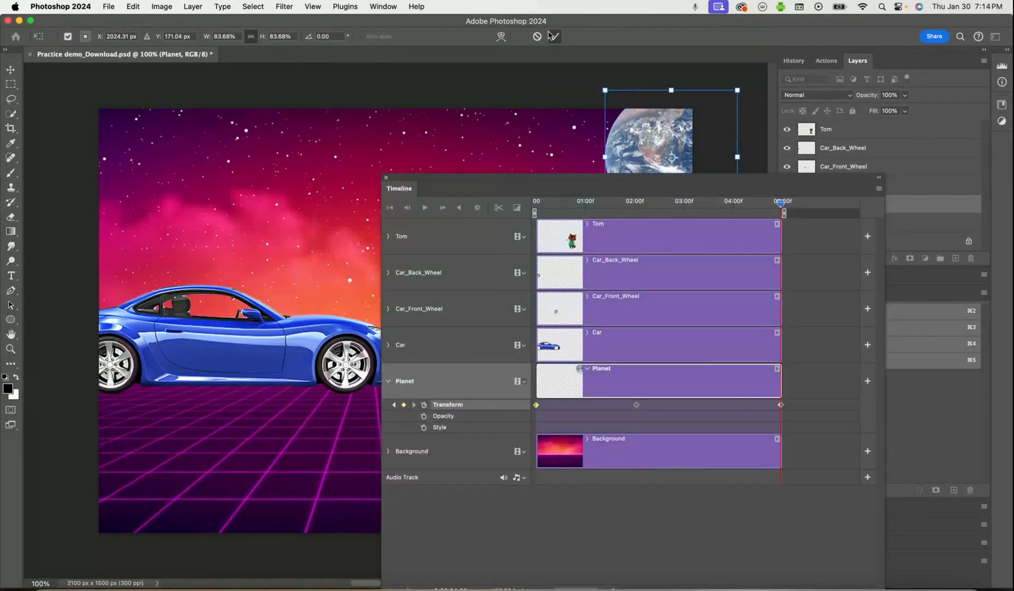
# Scrub through the timeline to preview the planet's full motion, moving the Timeline panel off the artwork
pyautogui.moveTo(782, 203); pyautogui.dragTo(457, 245)
pyautogui.moveTo(489, 184); pyautogui.dragTo(683, 300)
pyautogui.moveTo(734, 320); pyautogui.dragTo(963, 323)
pyautogui.moveTo(877, 330); pyautogui.dragTo(659, 481)
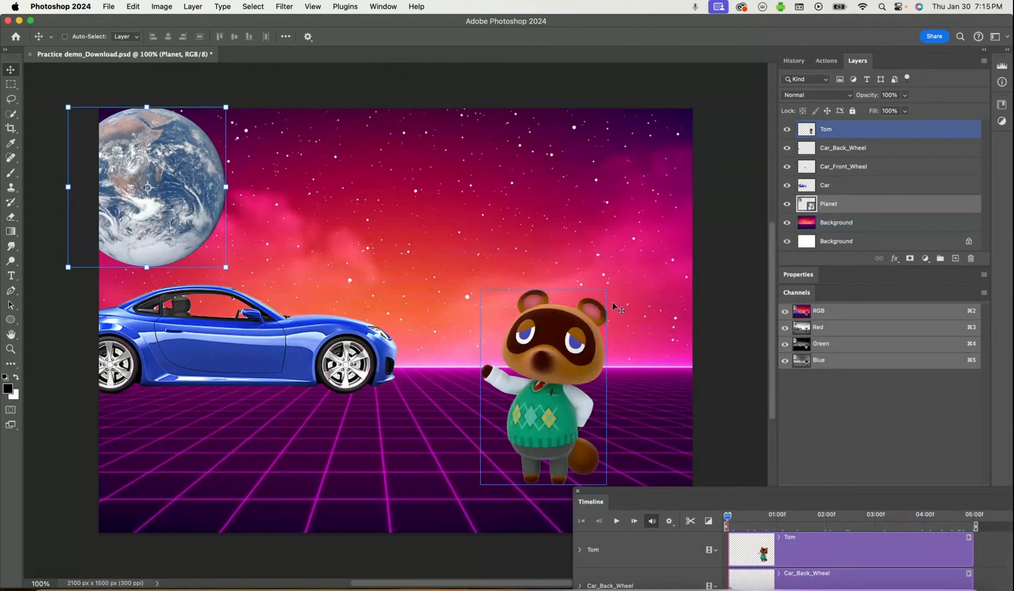
# Convert the Tom layer to a smart object
pyautogui.click(822, 132)
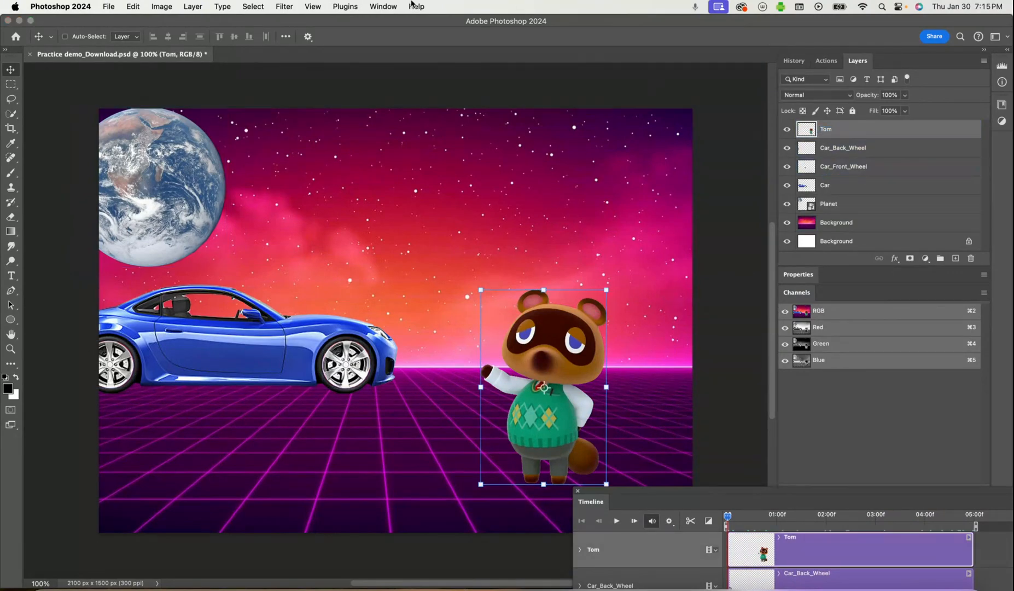
pyautogui.click(203, 9)
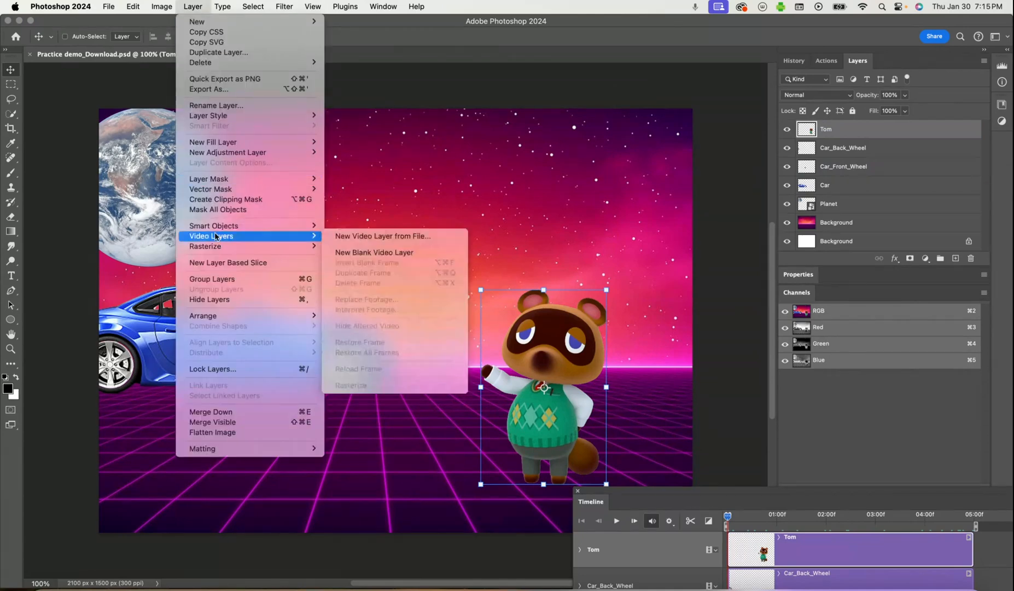
pyautogui.moveTo(213, 228)
pyautogui.click(377, 227)
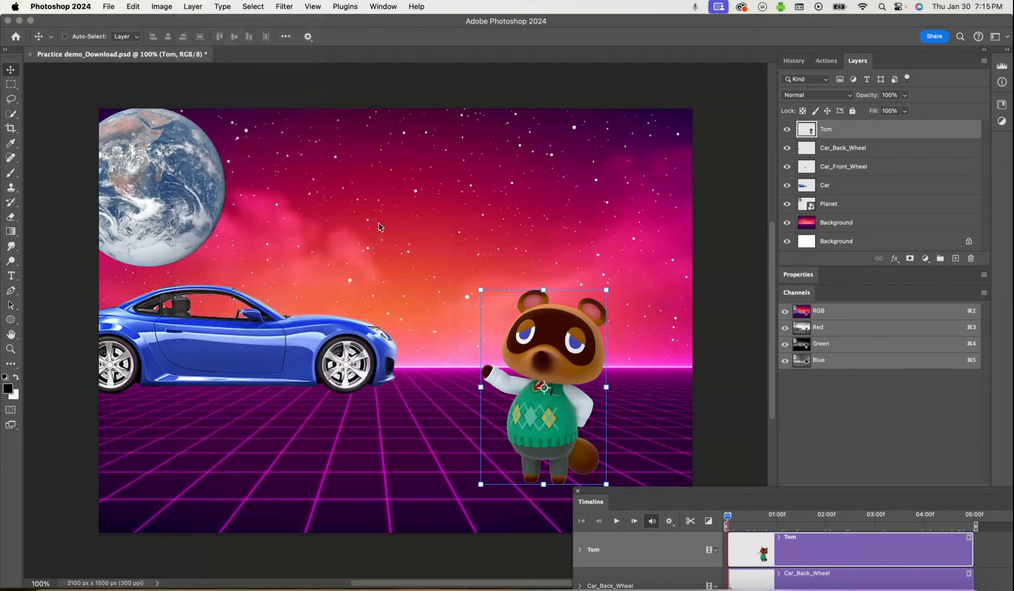
# Expand the Tom layer's timeline properties and enable Transform keyframing at the start of the timeline
pyautogui.moveTo(681, 501); pyautogui.dragTo(738, 278)
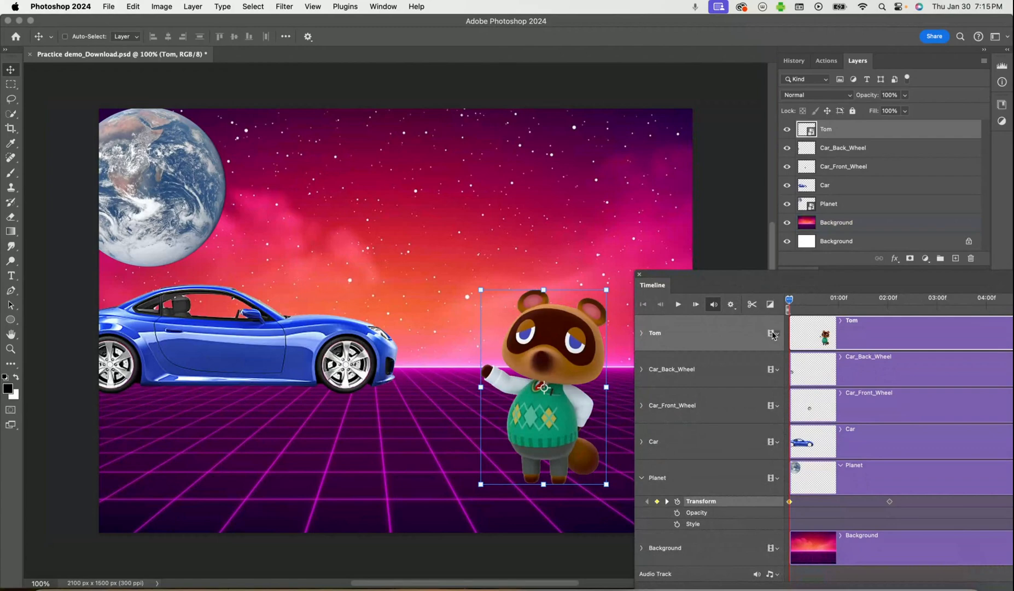
pyautogui.click(642, 333)
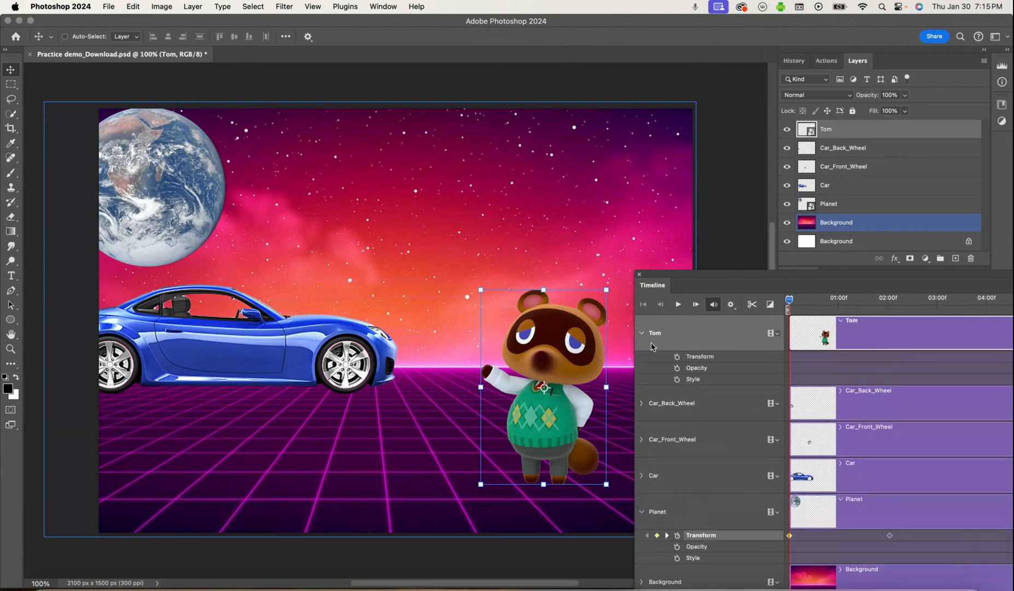
pyautogui.moveTo(698, 280)
pyautogui.mouseDown()
pyautogui.moveTo(726, 301)
pyautogui.moveTo(701, 281)
pyautogui.mouseUp()
pyautogui.moveTo(789, 308); pyautogui.dragTo(734, 307)
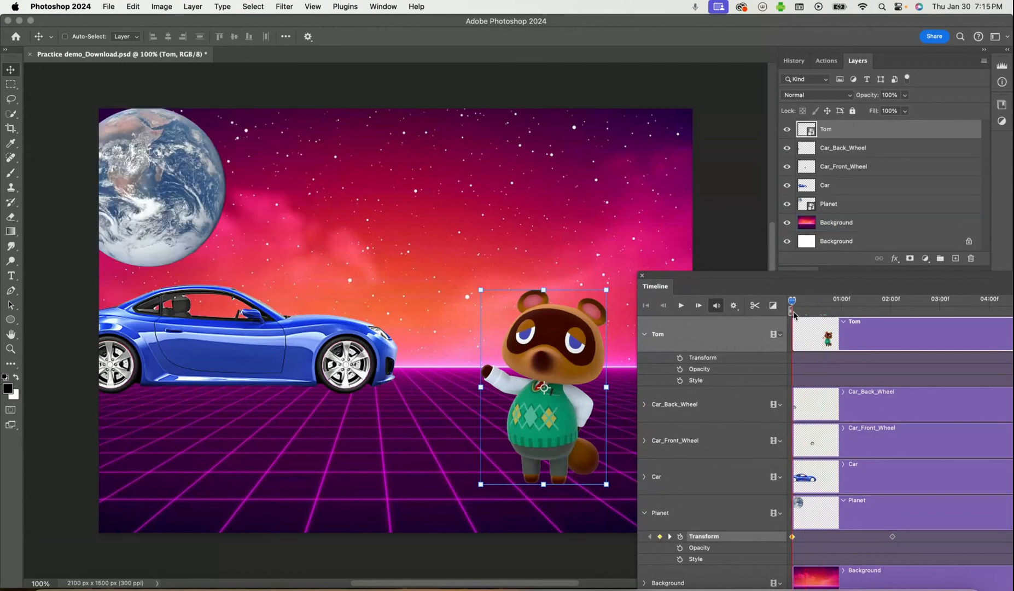
pyautogui.moveTo(796, 284); pyautogui.dragTo(784, 281)
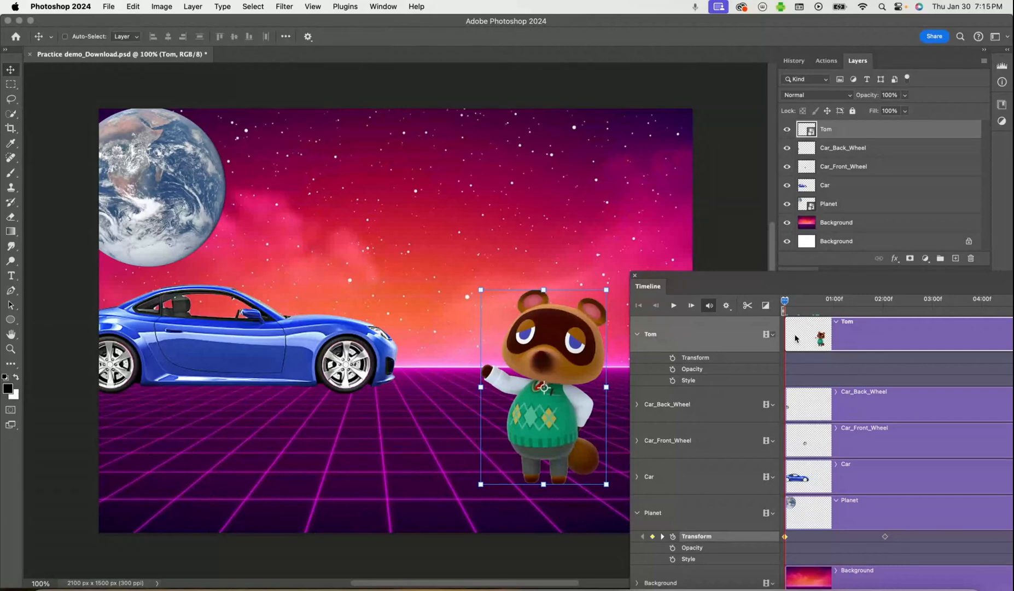
pyautogui.click(674, 358)
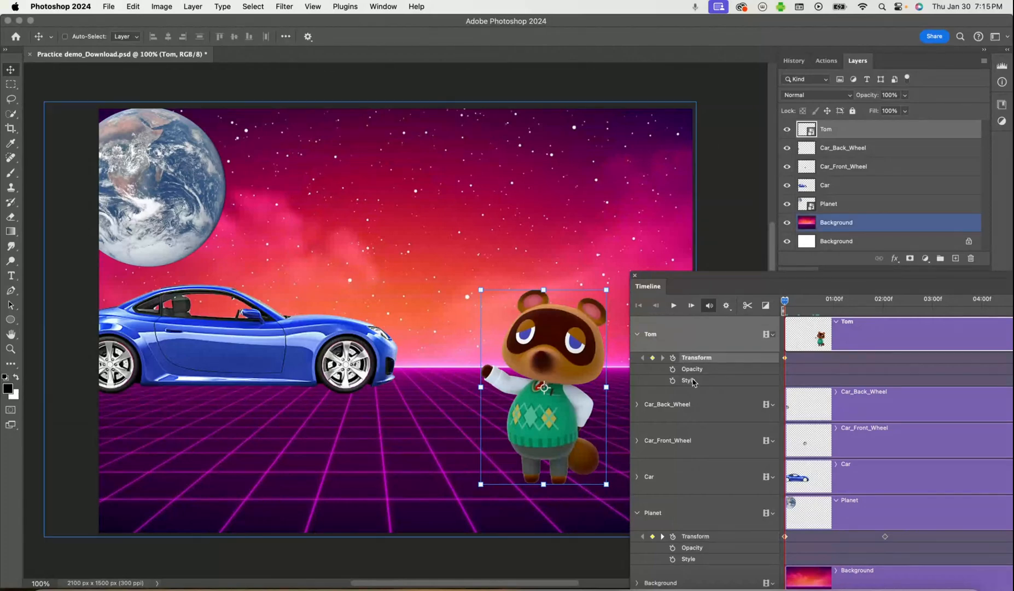
# A little past 01:00f, distort Tom taller and narrower, to about 113.36% height and 91.56% width
pyautogui.click(798, 336)
pyautogui.moveTo(785, 300); pyautogui.dragTo(849, 305)
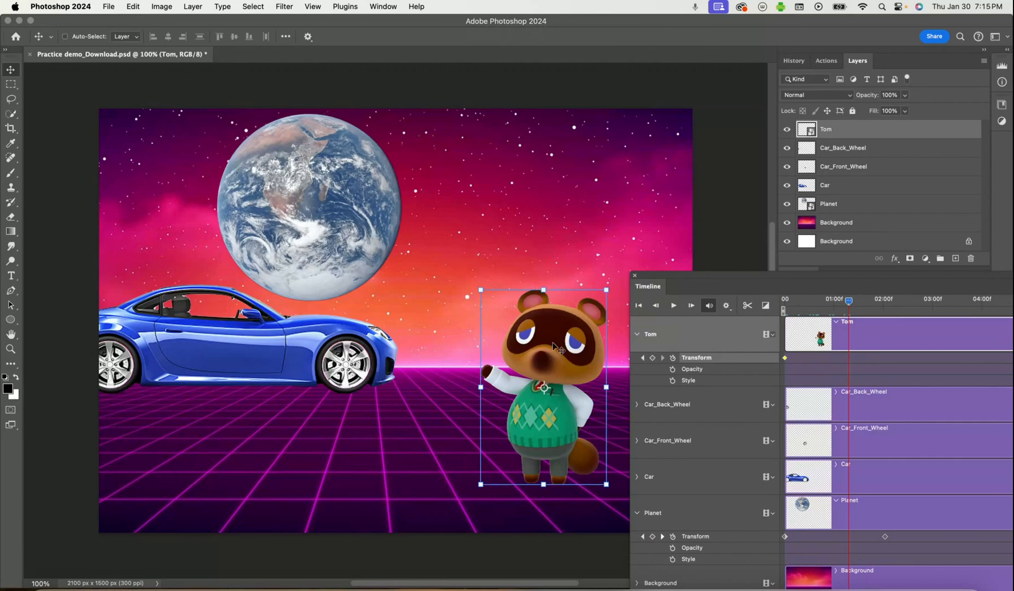
pyautogui.press('super+t')
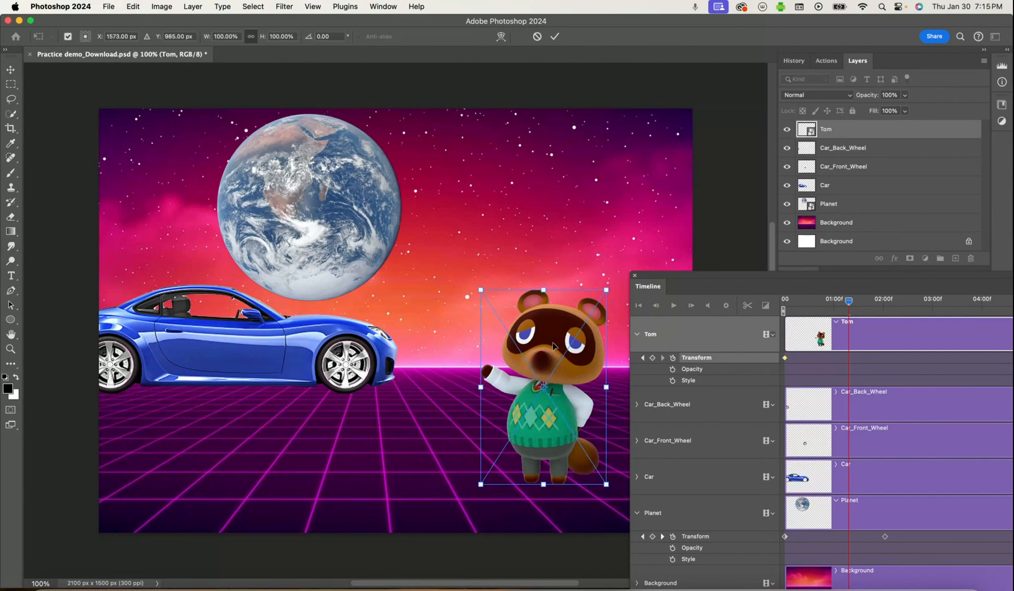
pyautogui.rightClick(553, 346)
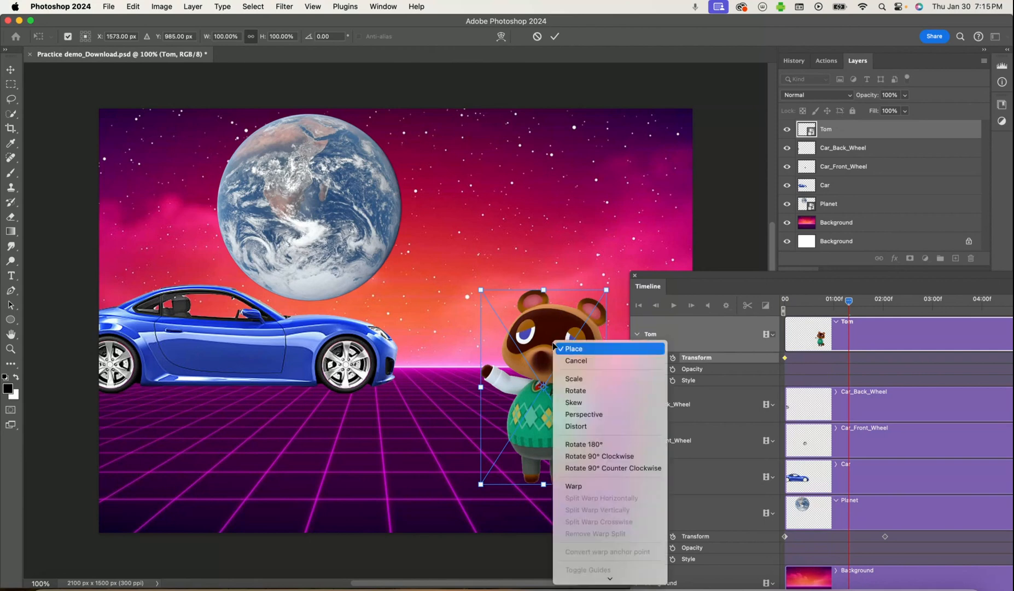
pyautogui.click(579, 427)
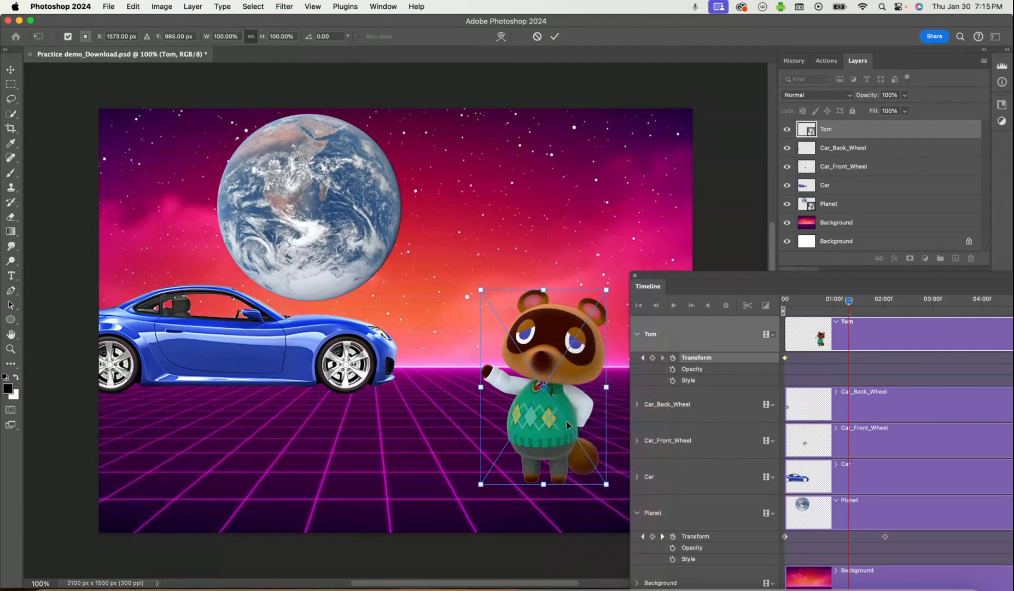
pyautogui.moveTo(543, 290); pyautogui.dragTo(543, 263)
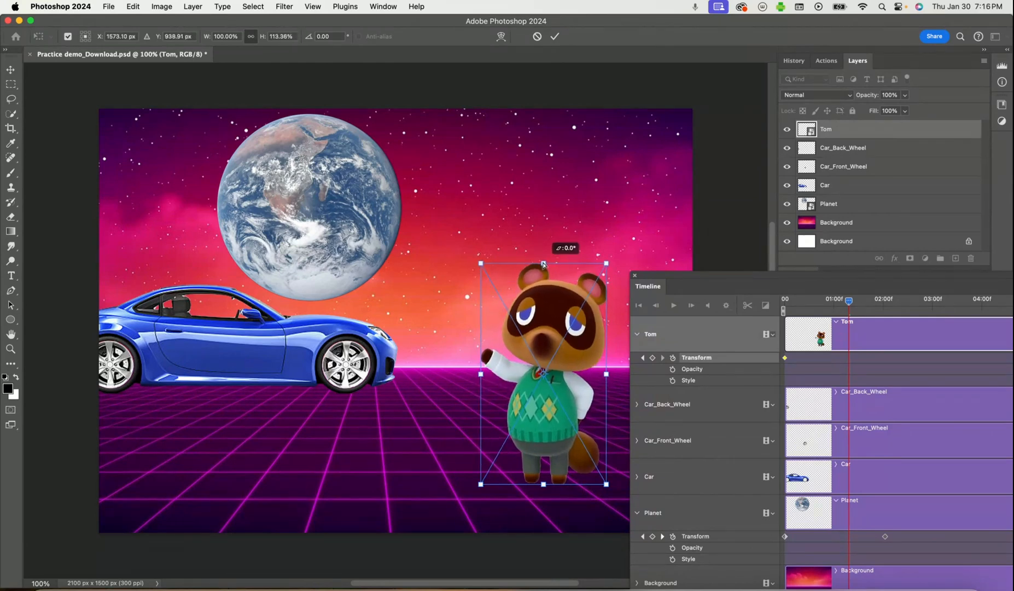
pyautogui.moveTo(481, 377); pyautogui.dragTo(492, 374)
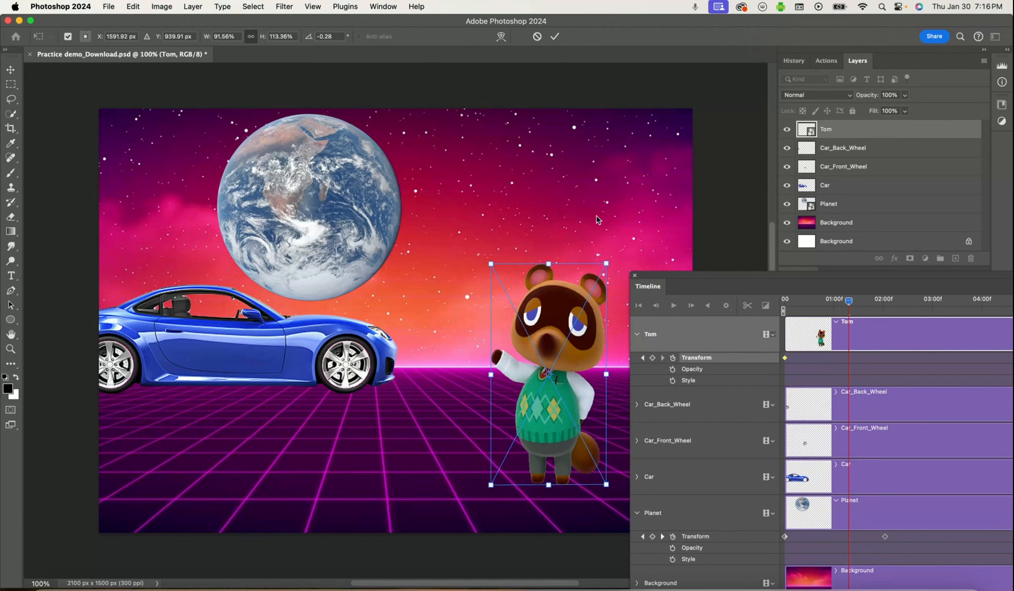
pyautogui.click(555, 36)
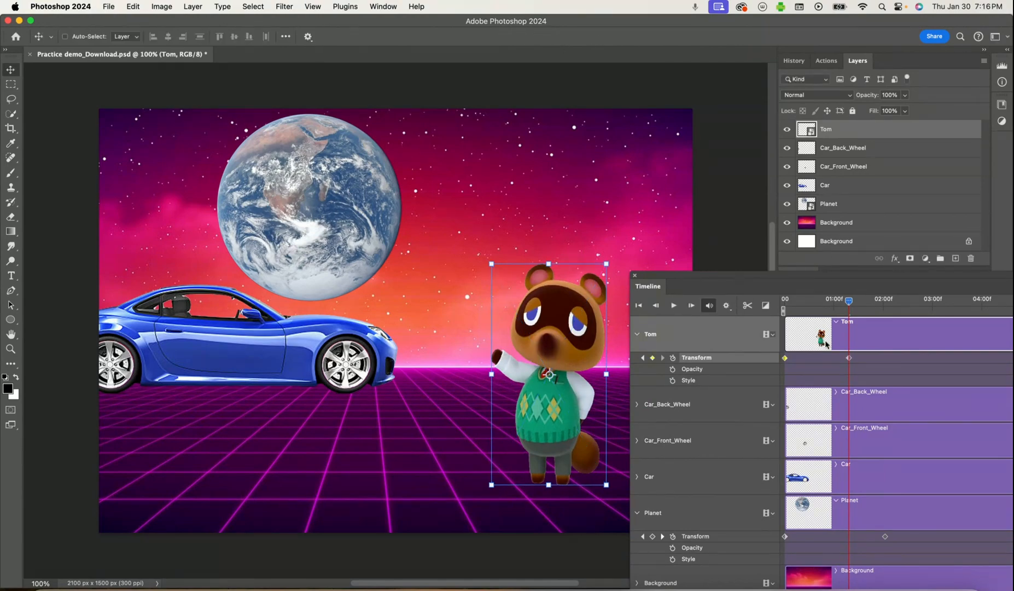
# Copy Tom's starting Transform keyframe and paste it shortly before 03:00f
pyautogui.moveTo(849, 308); pyautogui.dragTo(908, 308)
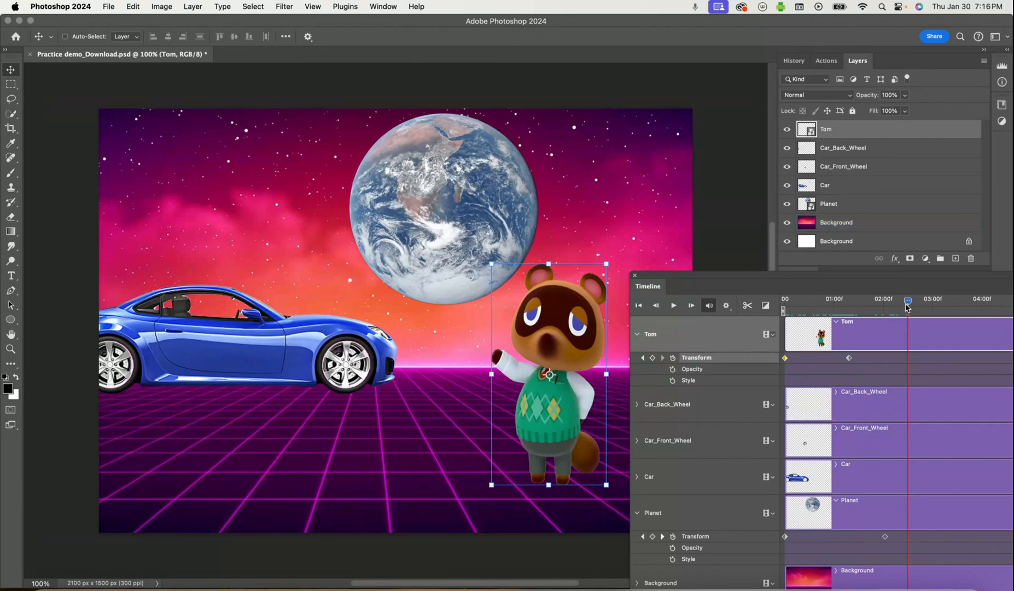
pyautogui.moveTo(901, 305); pyautogui.dragTo(777, 305)
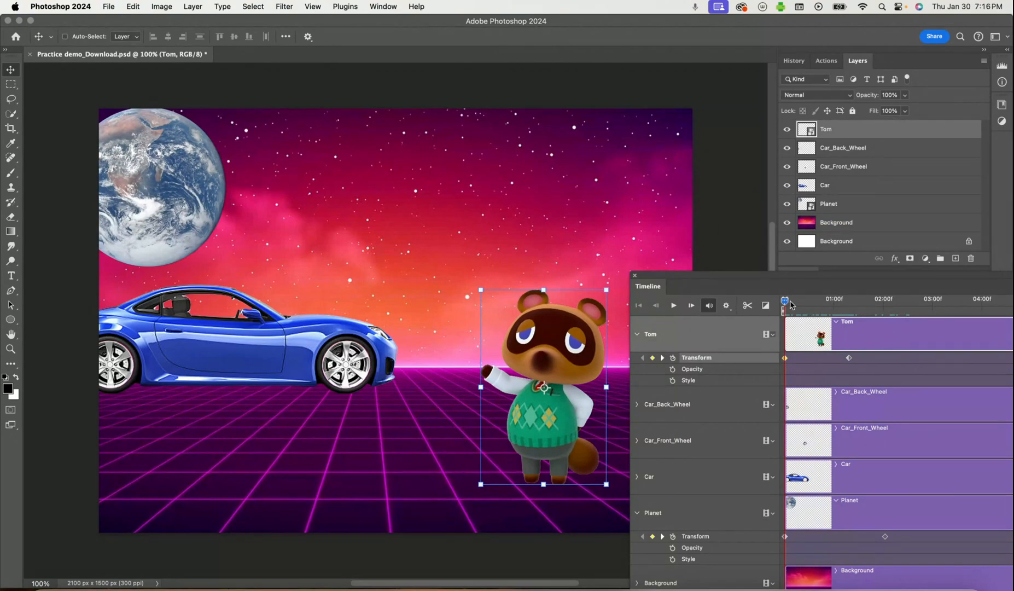
pyautogui.rightClick(786, 359)
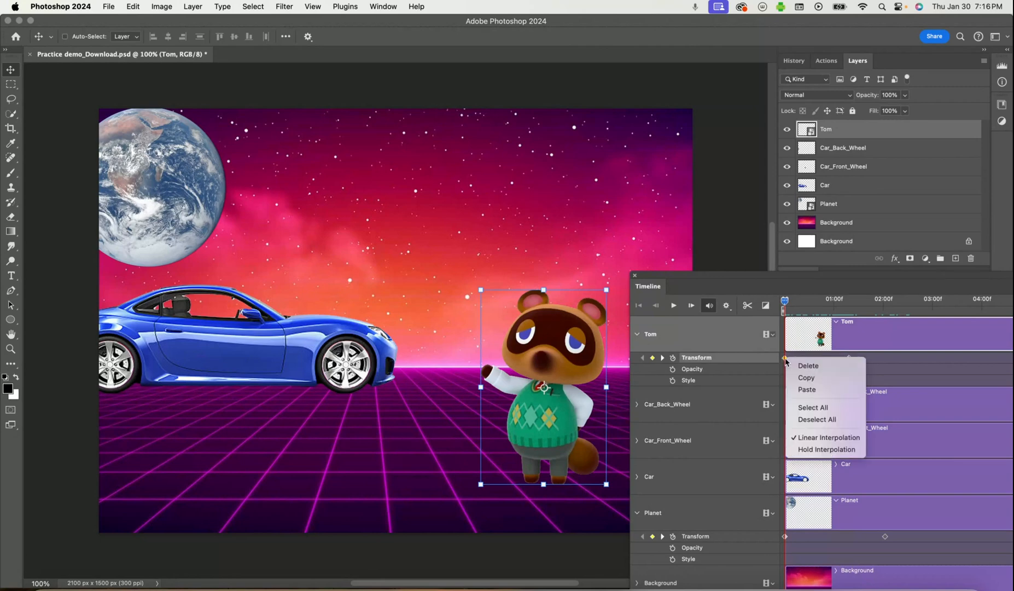
pyautogui.click(806, 378)
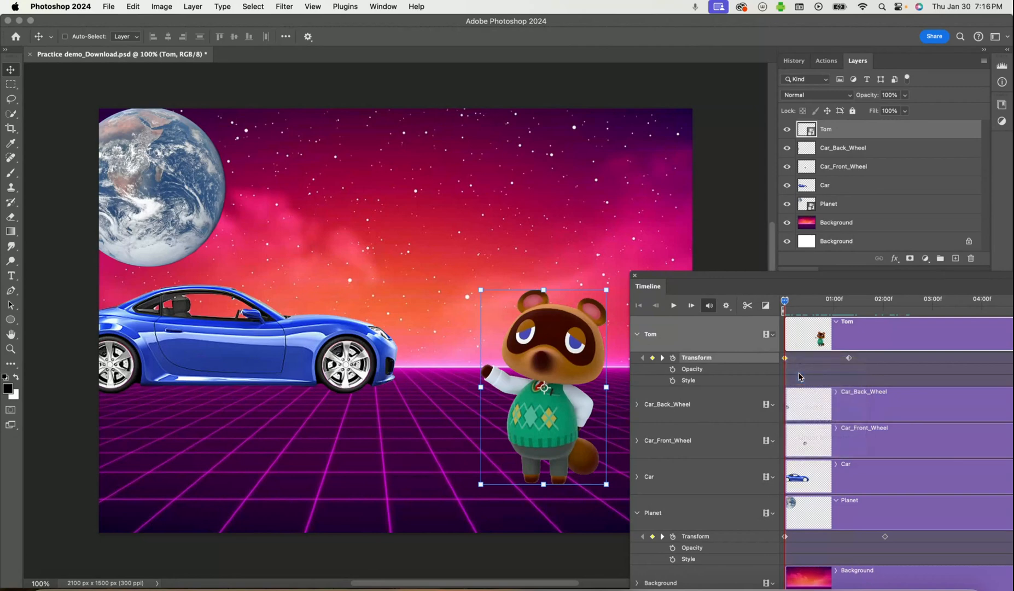
pyautogui.moveTo(789, 312); pyautogui.dragTo(924, 306)
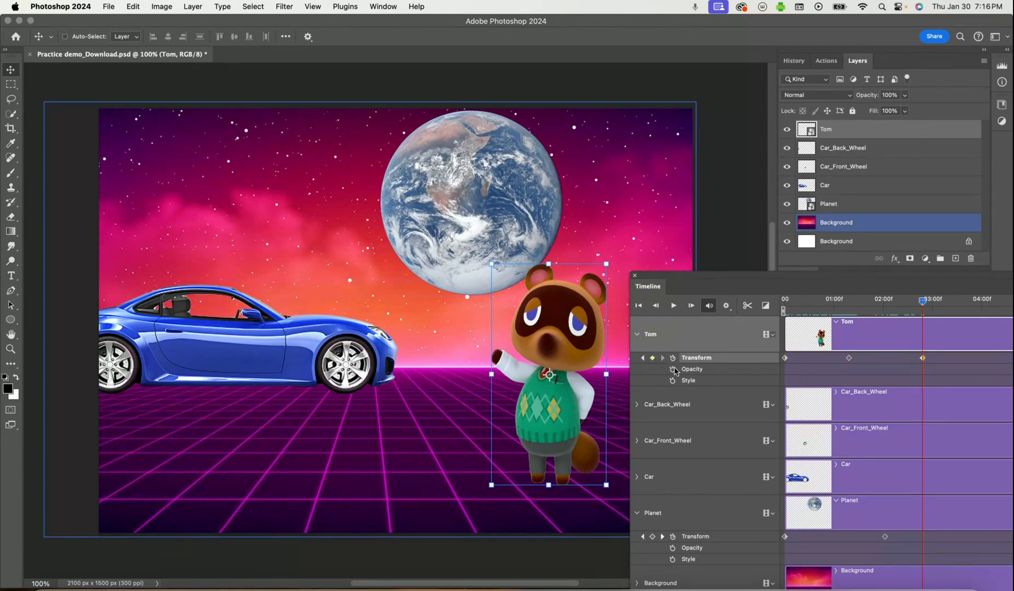
pyautogui.rightClick(925, 359)
pyautogui.click(944, 388)
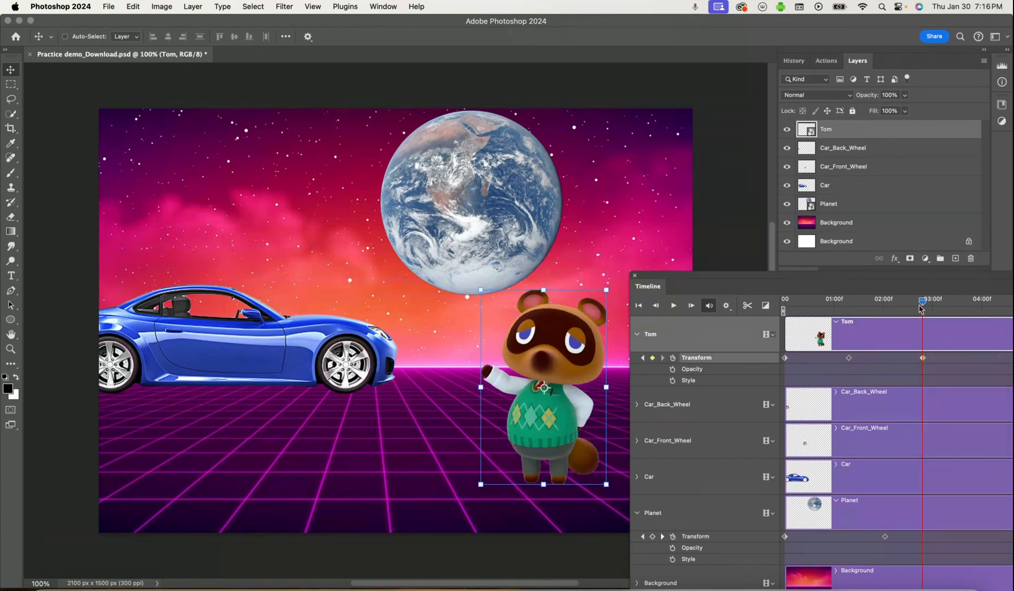
# Copy Tom's stretched second Transform keyframe and paste it at the end of the timeline, at 05:00f
pyautogui.moveTo(915, 304)
pyautogui.mouseDown()
pyautogui.moveTo(743, 314)
pyautogui.moveTo(878, 324)
pyautogui.moveTo(923, 305)
pyautogui.mouseUp()
pyautogui.moveTo(864, 279); pyautogui.dragTo(446, 368)
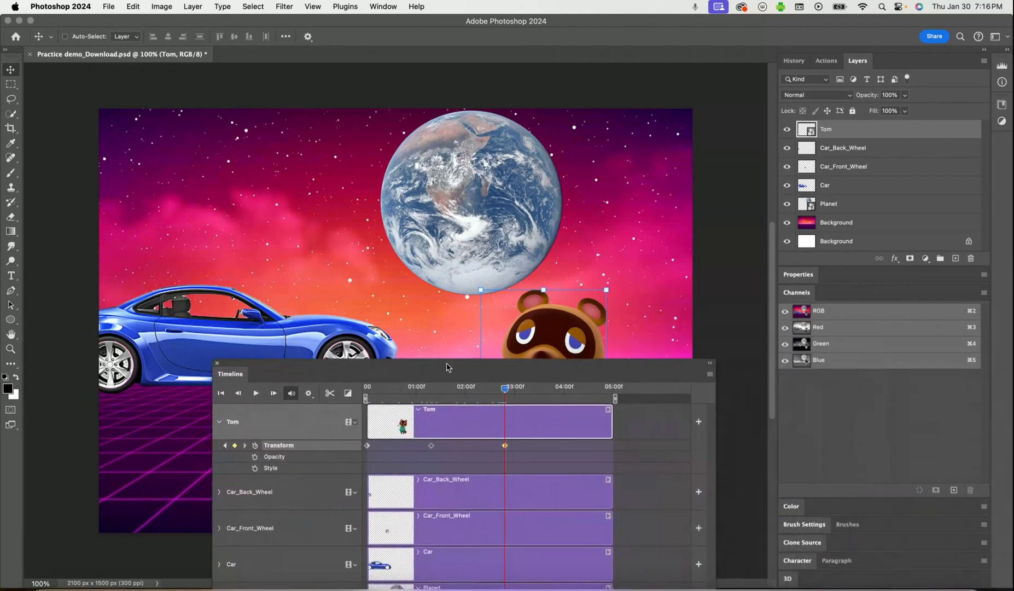
pyautogui.moveTo(506, 390); pyautogui.dragTo(853, 267)
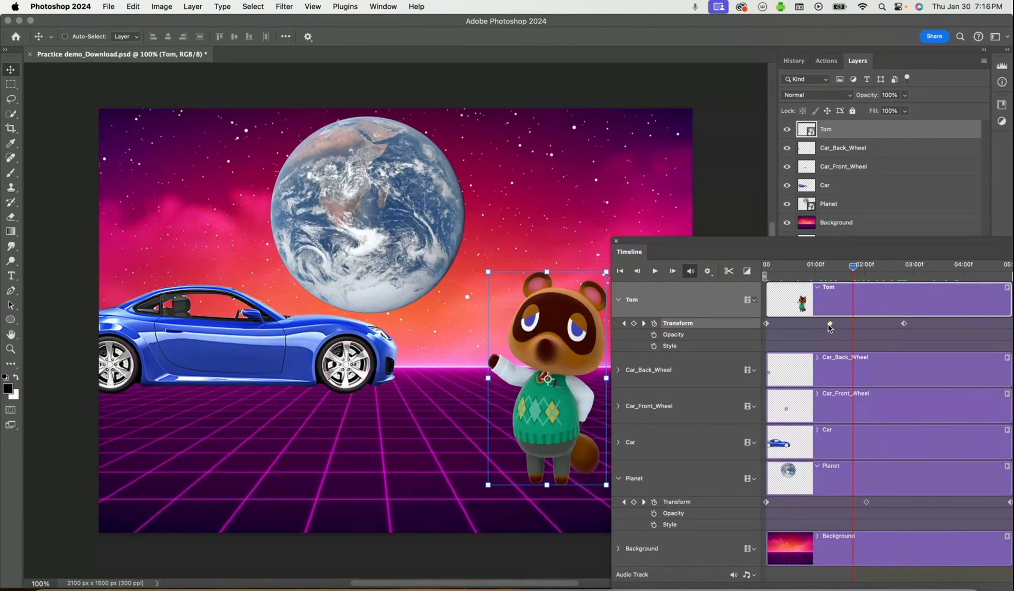
pyautogui.rightClick(830, 324)
pyautogui.click(845, 343)
pyautogui.moveTo(853, 267); pyautogui.dragTo(1011, 267)
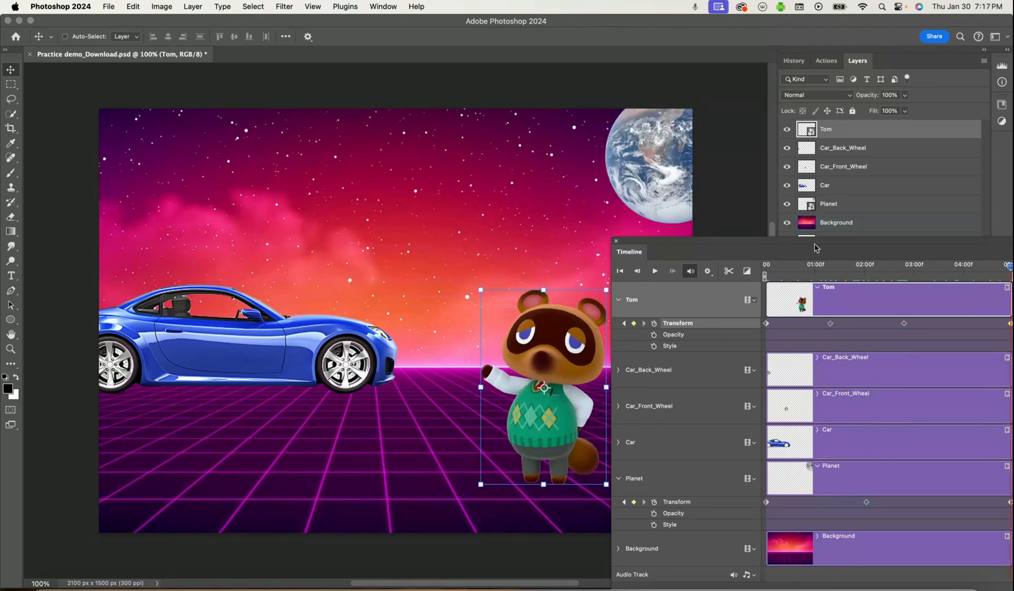
pyautogui.moveTo(820, 245); pyautogui.dragTo(700, 265)
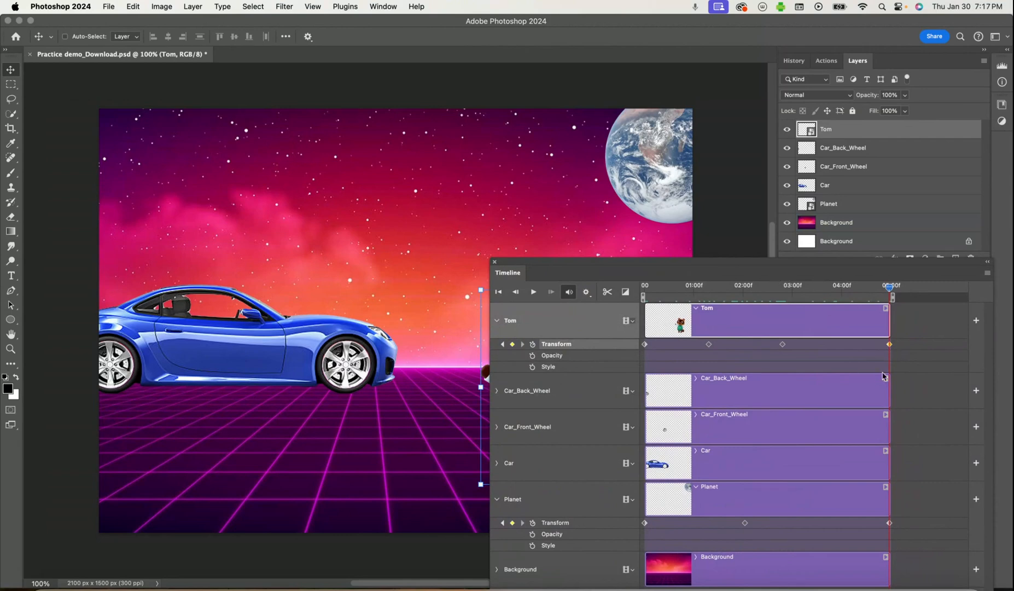
pyautogui.rightClick(888, 345)
pyautogui.click(907, 375)
# Return the playhead to the start of the timeline and hide the Tom and Planet layers
pyautogui.moveTo(828, 266); pyautogui.dragTo(929, 359)
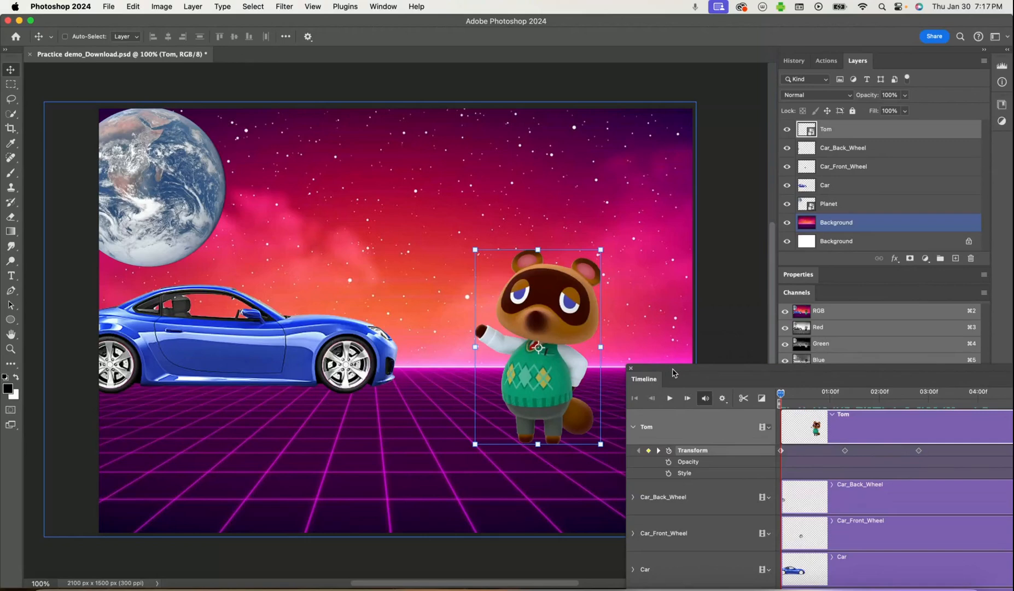
pyautogui.moveTo(665, 375); pyautogui.dragTo(533, 448)
pyautogui.keyDown('super'); pyautogui.click(200, 353); pyautogui.keyUp('super')
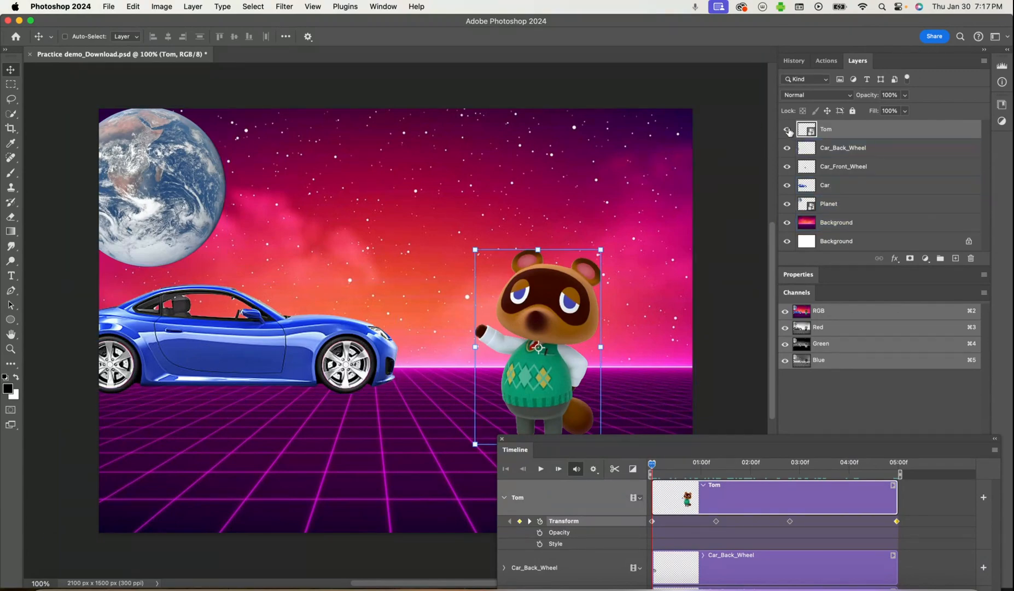
pyautogui.click(787, 129)
pyautogui.click(787, 203)
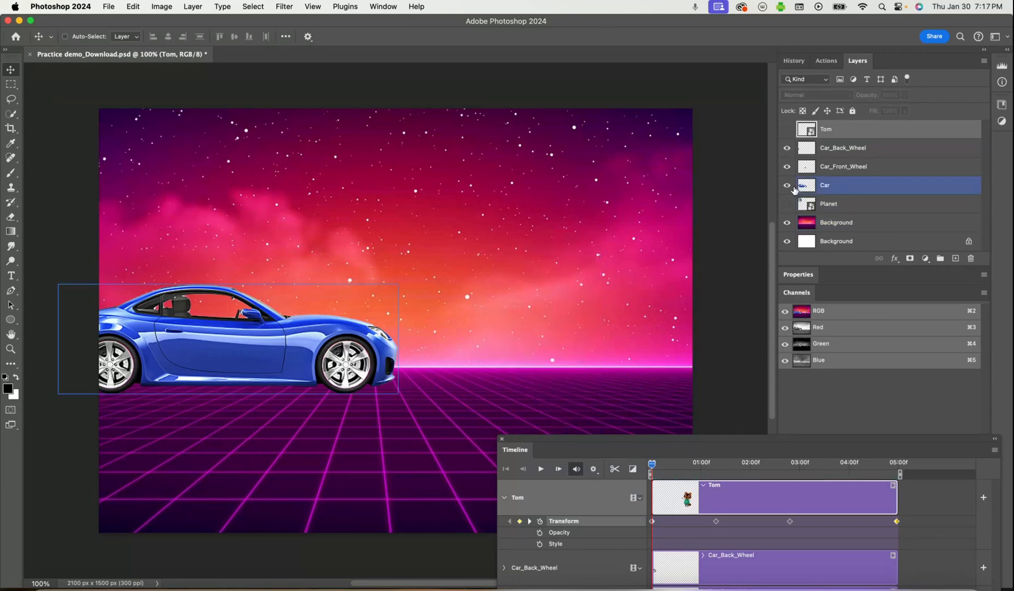
pyautogui.click(791, 187)
pyautogui.click(788, 185)
pyautogui.click(800, 148)
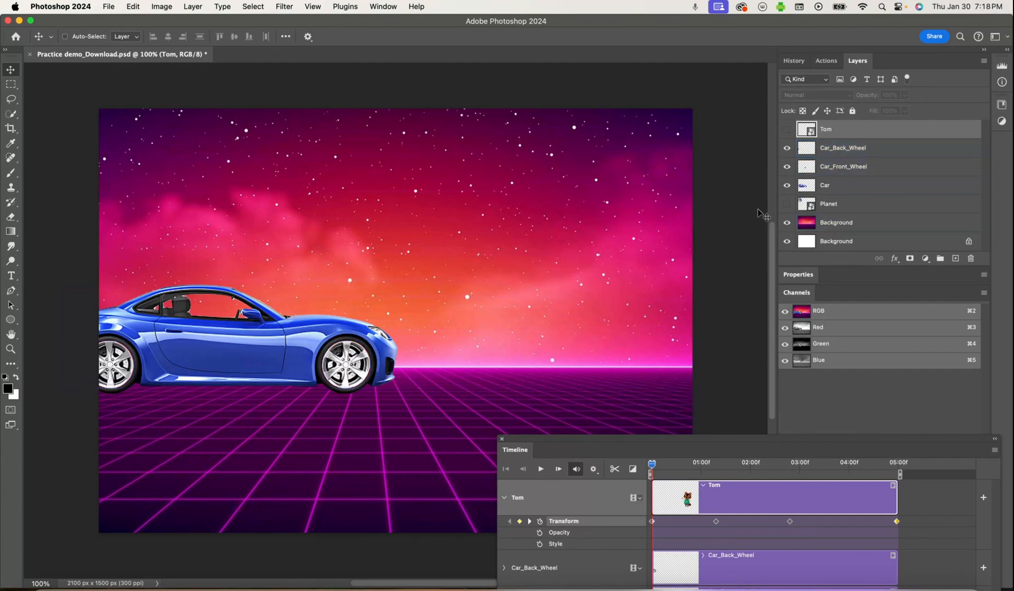
# Convert the Car_Back_Wheel and Car_Front_Wheel layers to separate smart objects
pyautogui.click(832, 149)
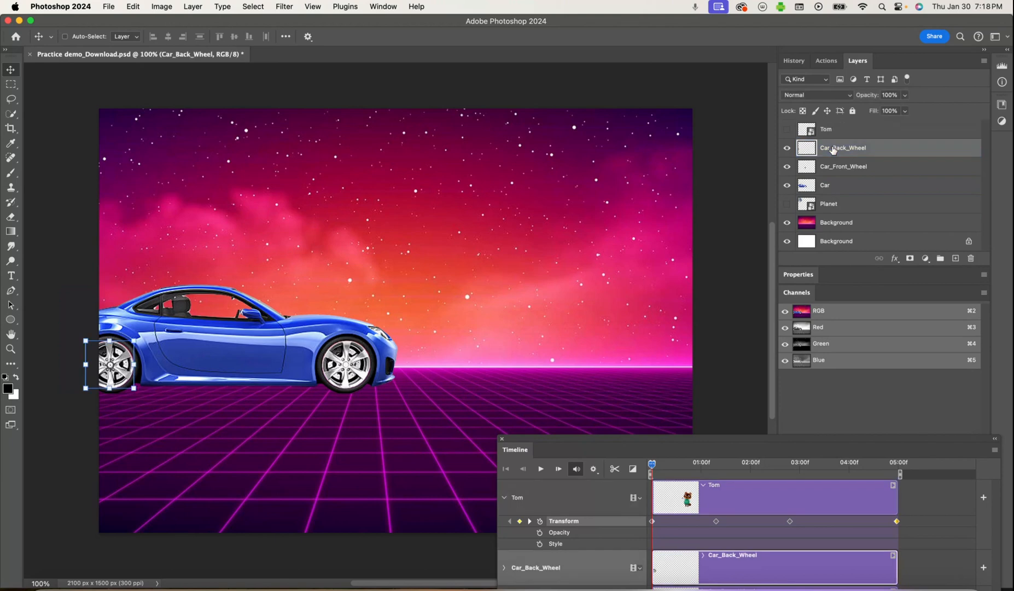
pyautogui.click(207, 8)
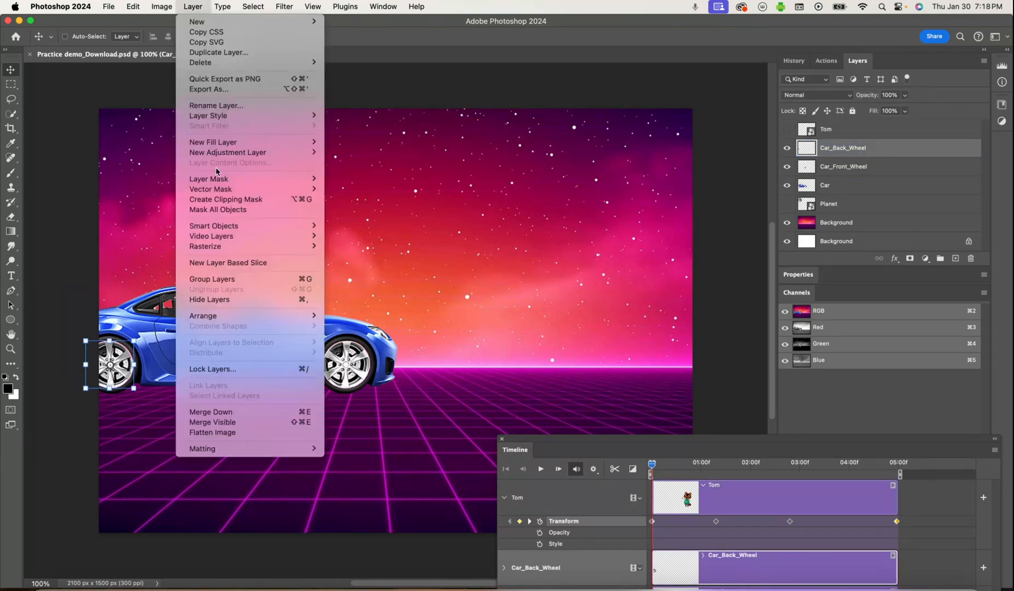
pyautogui.moveTo(227, 226)
pyautogui.click(350, 226)
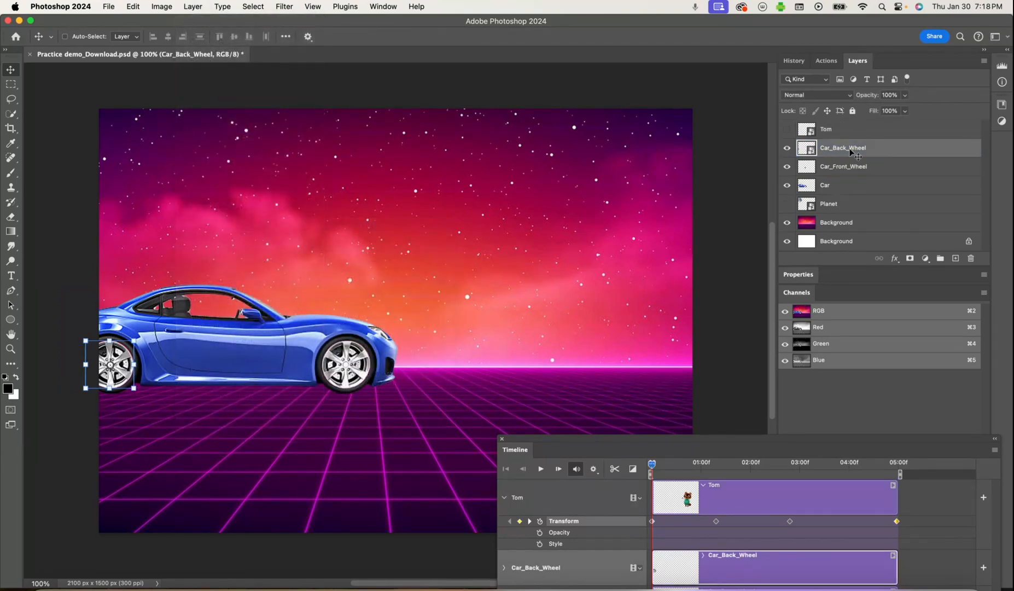
pyautogui.click(843, 166)
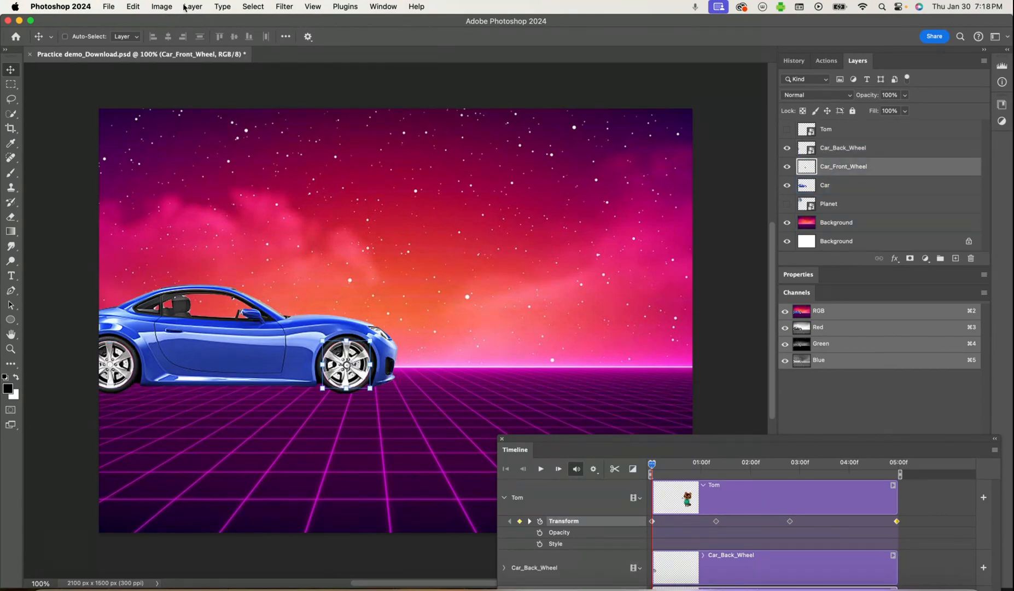
pyautogui.click(191, 7)
pyautogui.moveTo(210, 228)
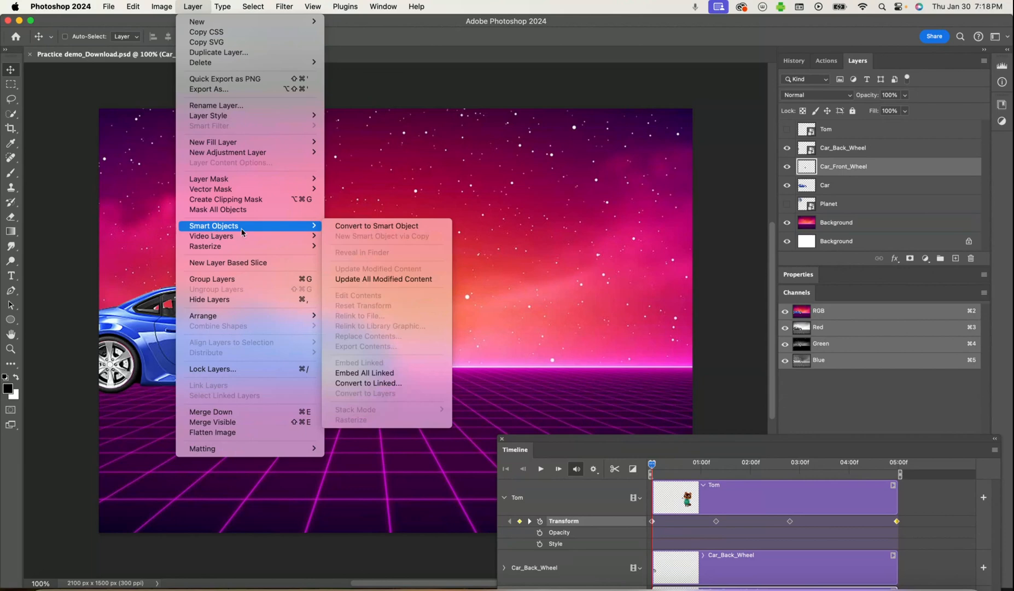
pyautogui.click(352, 227)
# Convert the Car layer to a smart object
pyautogui.click(836, 187)
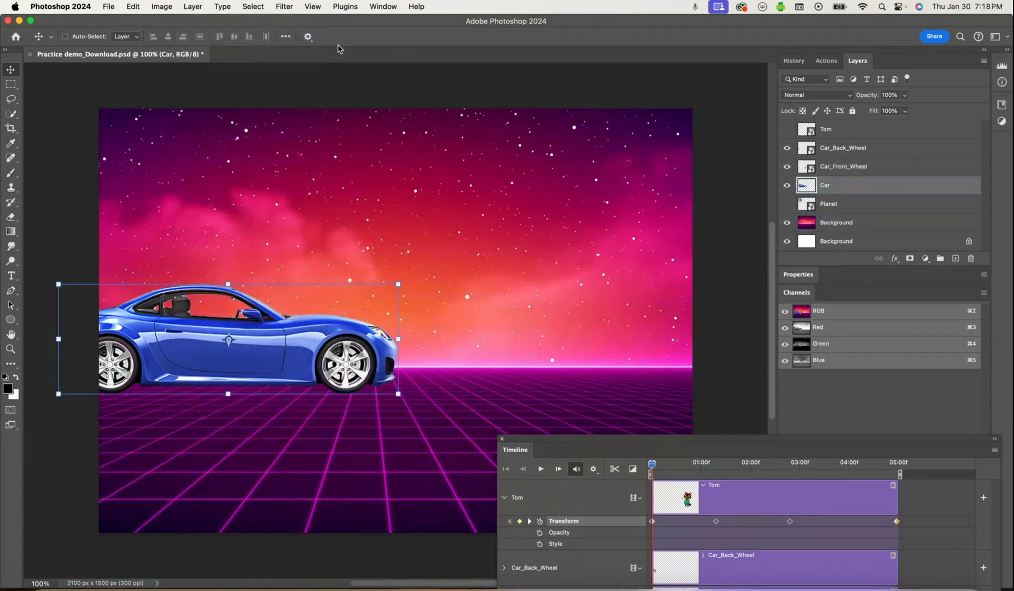
pyautogui.click(192, 6)
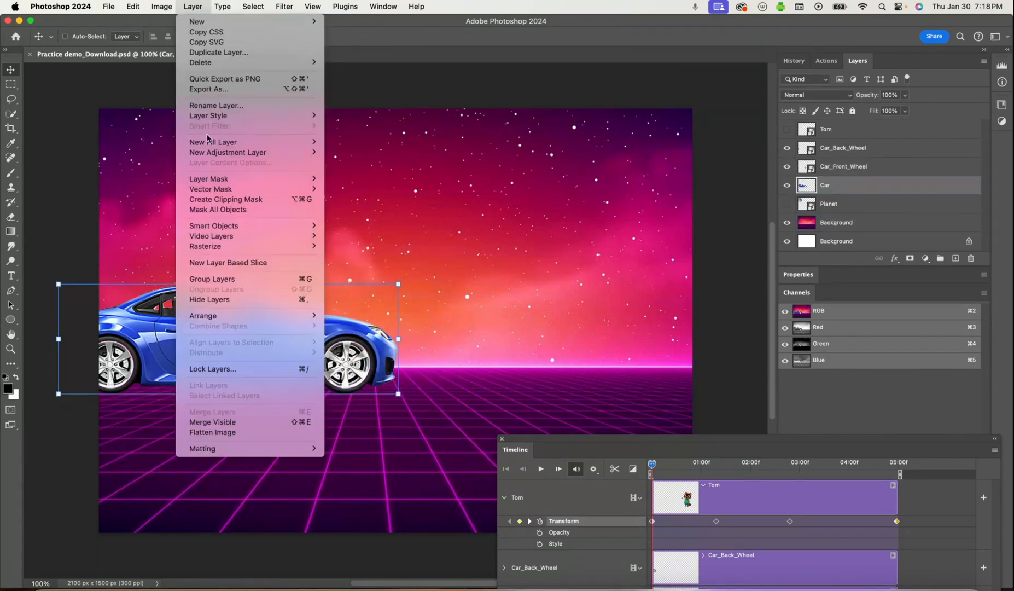
pyautogui.moveTo(222, 227)
pyautogui.click(365, 228)
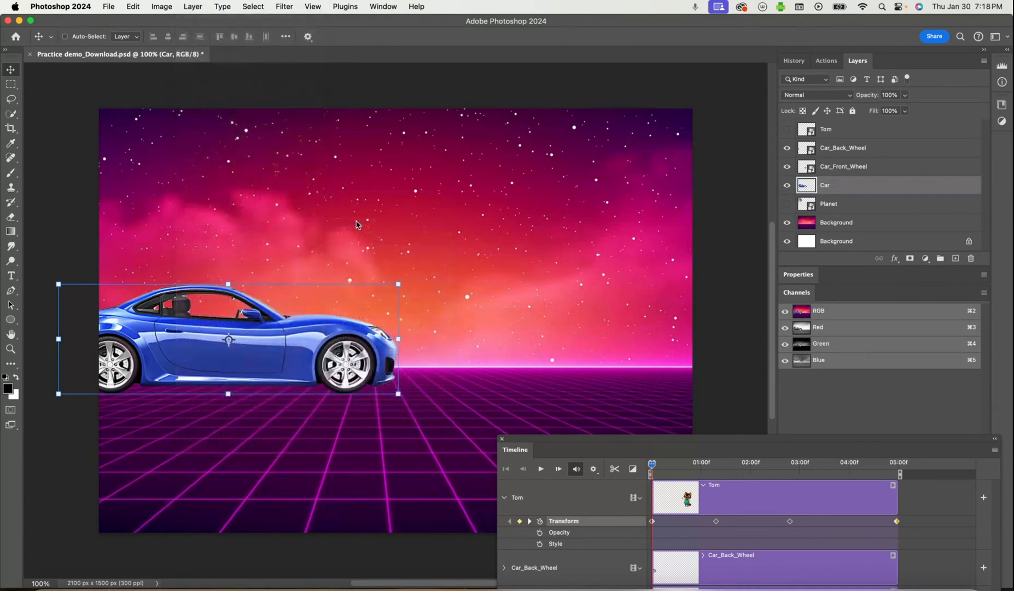
pyautogui.click(788, 203)
pyautogui.click(788, 129)
pyautogui.click(787, 129)
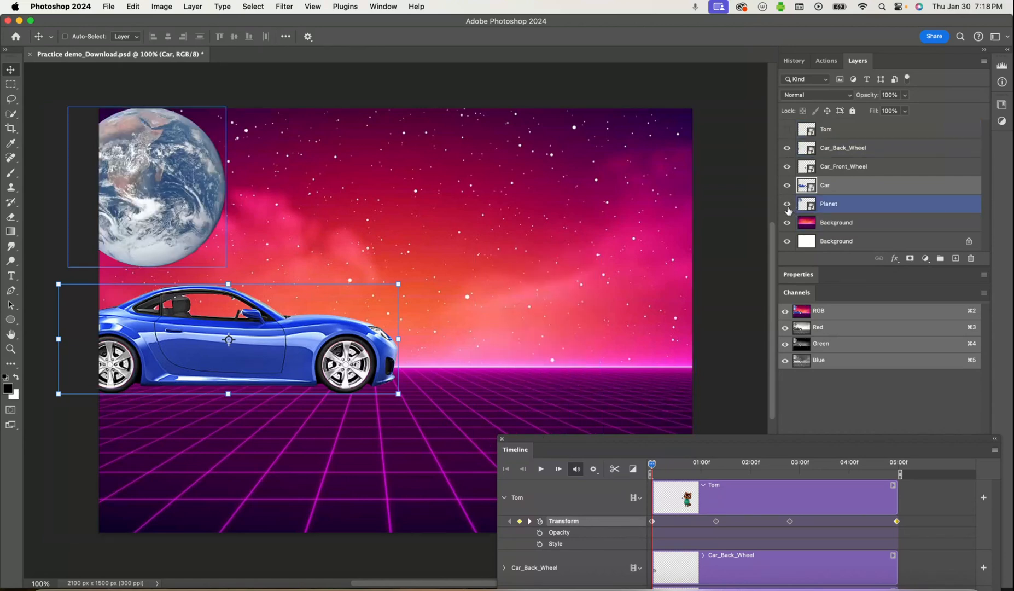
pyautogui.click(787, 204)
pyautogui.click(837, 222)
pyautogui.click(850, 173)
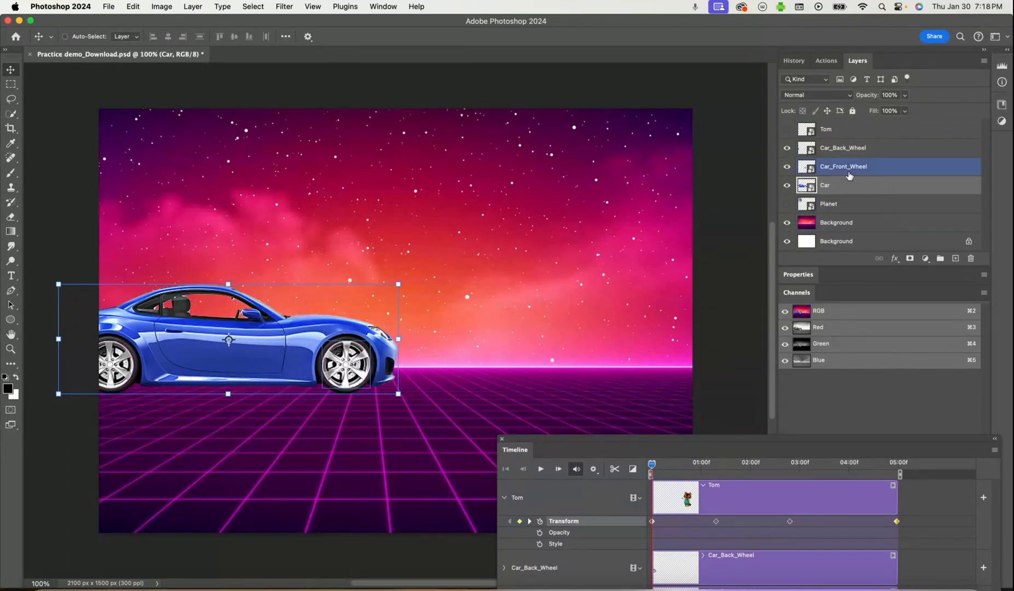
# Group the Car_Back_Wheel, Car_Front_Wheel and Car layers into a new group named Car
pyautogui.keyDown('shift'); pyautogui.click(847, 149); pyautogui.keyUp('shift')
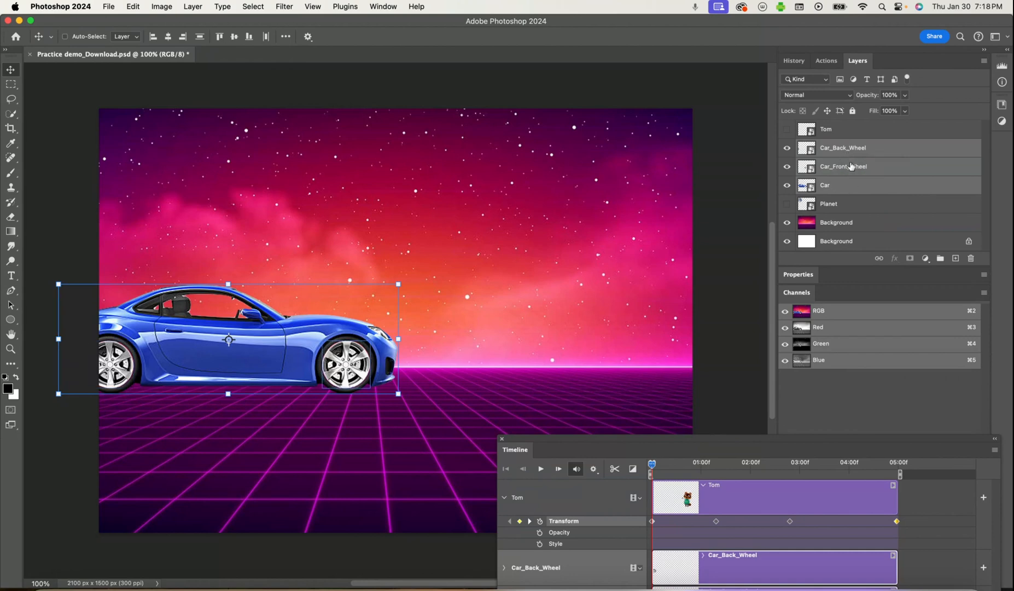
pyautogui.rightClick(882, 168)
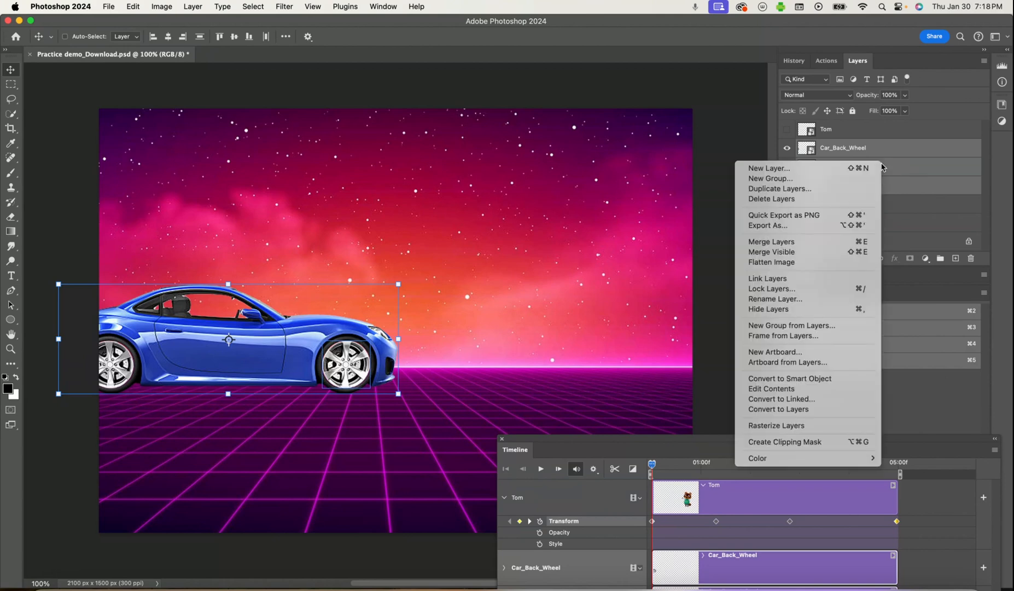
pyautogui.click(791, 326)
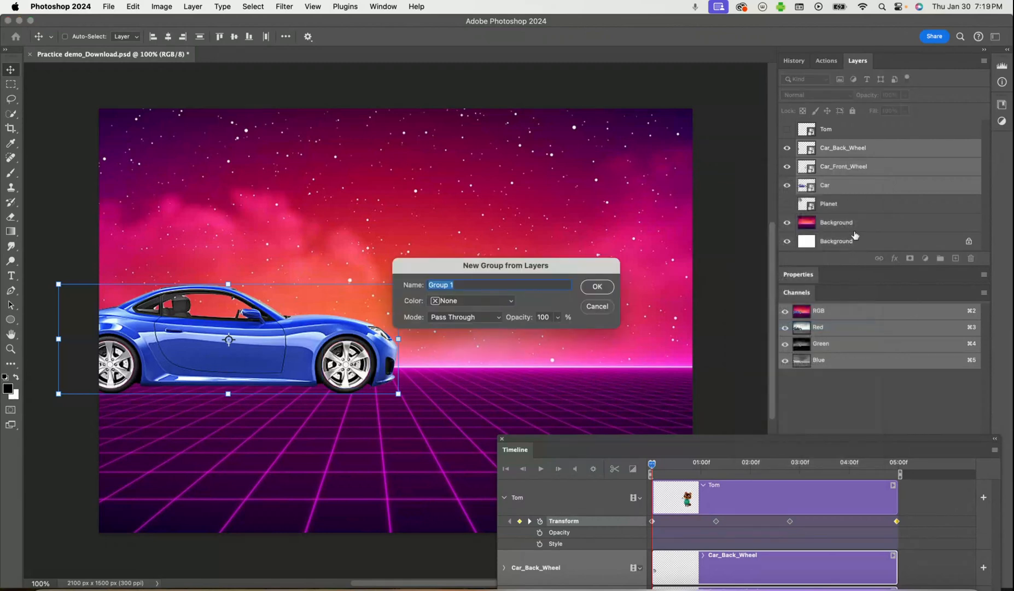
pyautogui.write('Car')
pyautogui.click(595, 288)
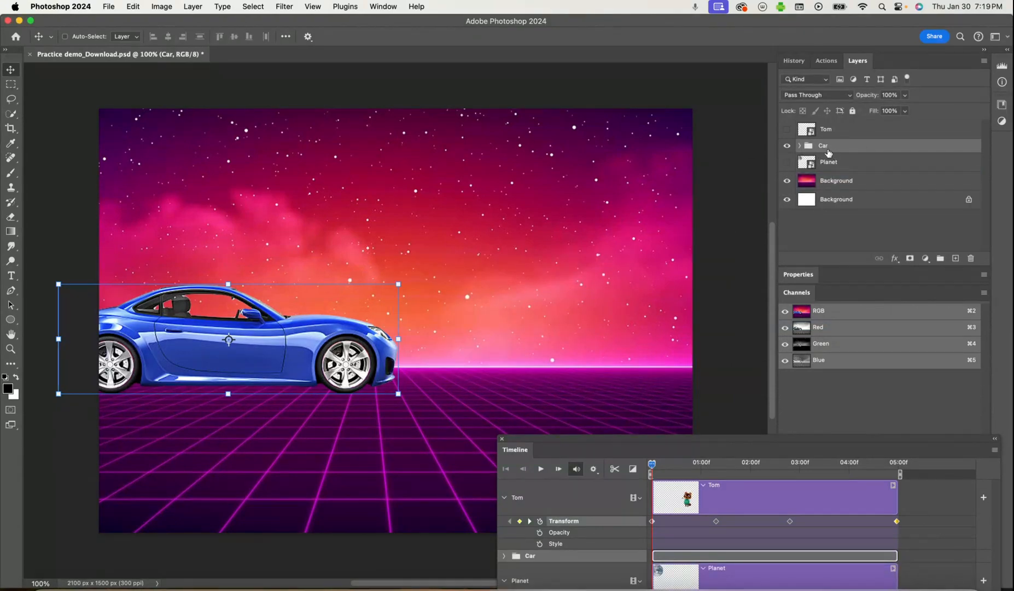
# Expand the Car group in both the layer stack and the timeline to list its three layers
pyautogui.moveTo(636, 444); pyautogui.dragTo(559, 452)
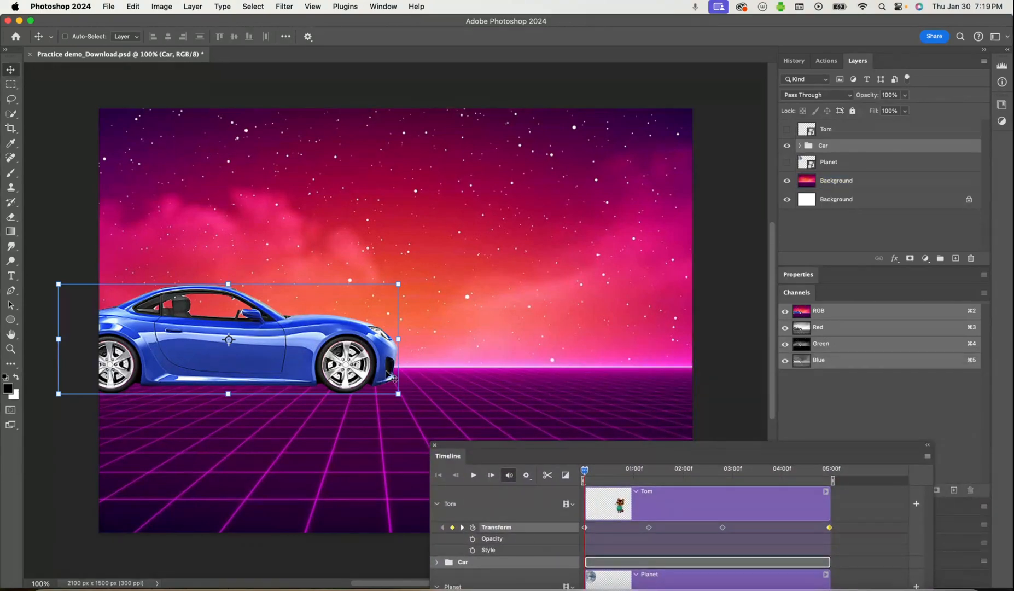
pyautogui.moveTo(805, 130); pyautogui.dragTo(803, 145)
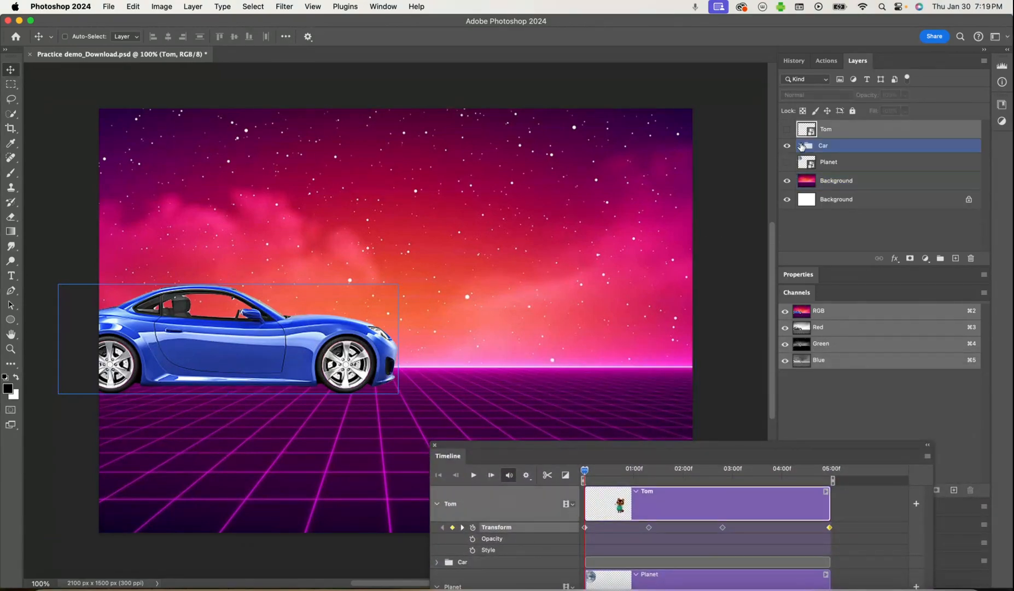
pyautogui.click(800, 146)
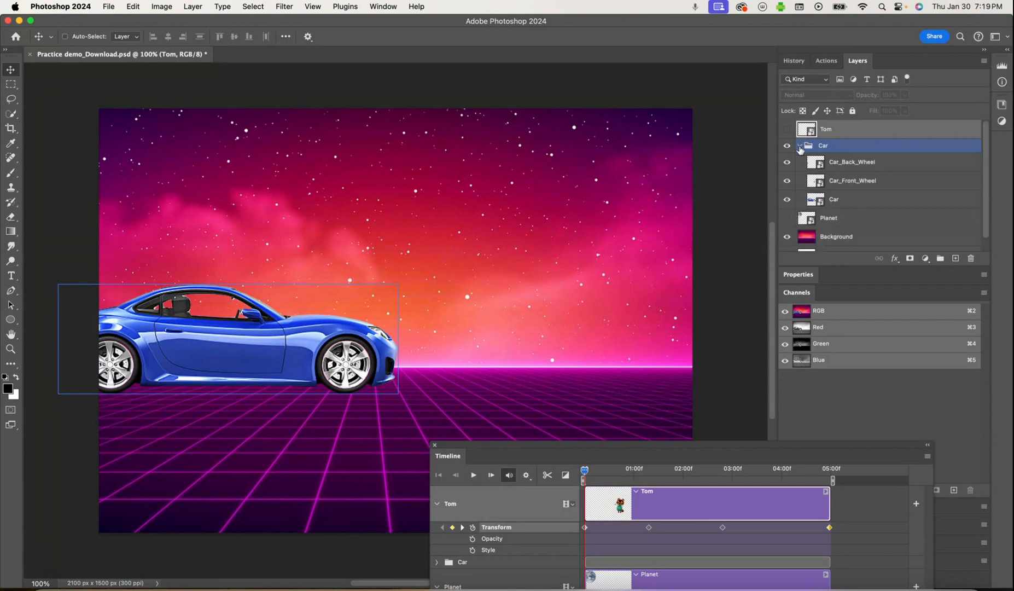
pyautogui.click(787, 198)
pyautogui.click(787, 198)
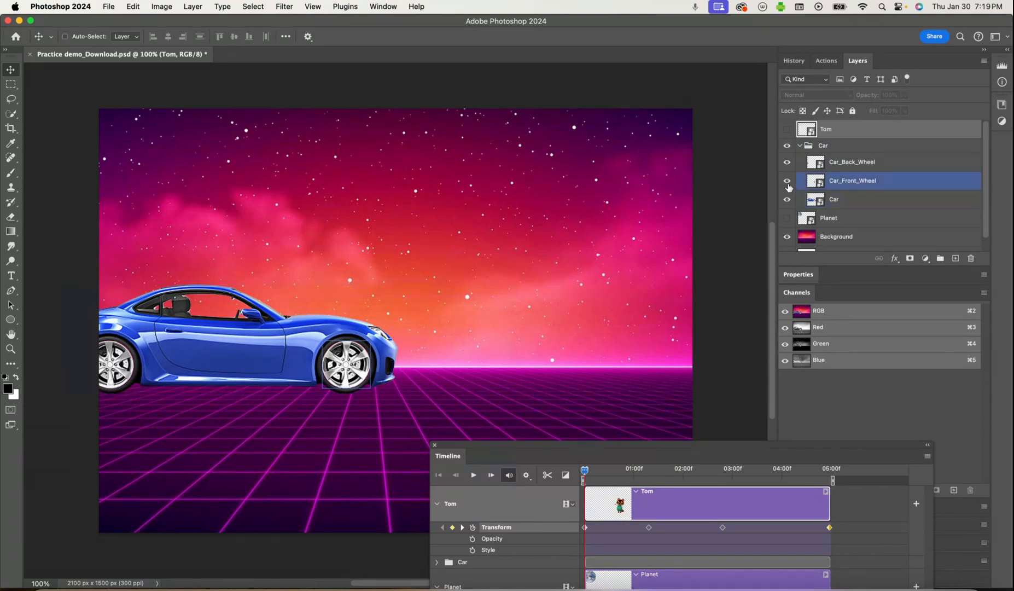
pyautogui.click(795, 146)
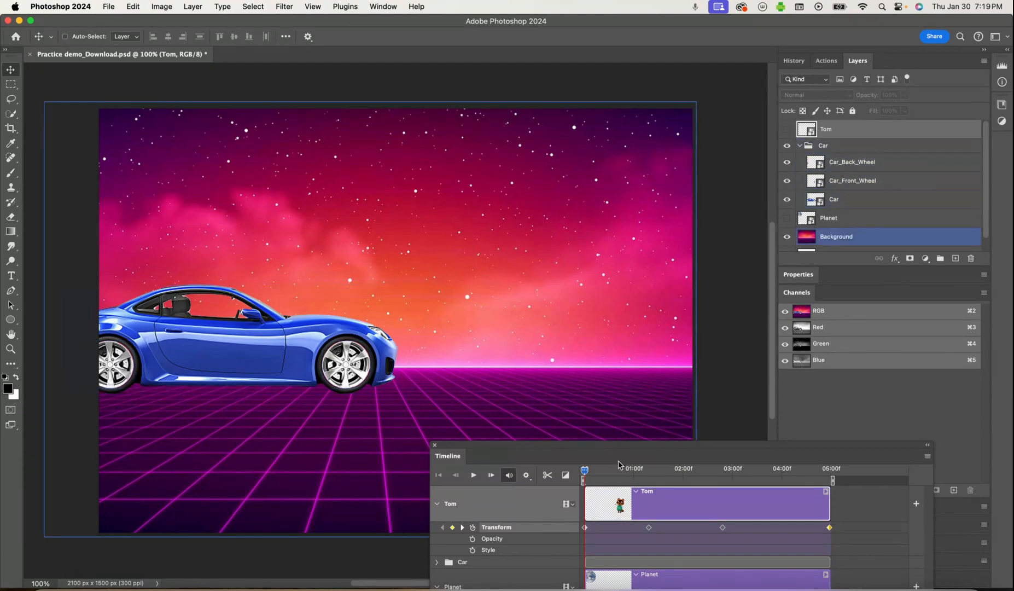
pyautogui.moveTo(613, 451); pyautogui.dragTo(676, 217)
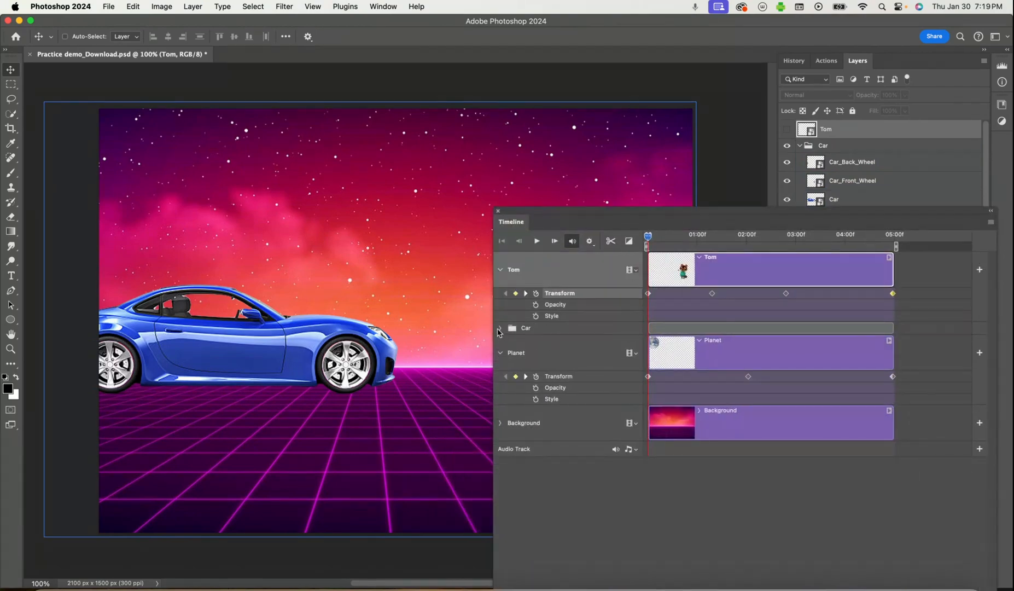
pyautogui.click(499, 330)
pyautogui.click(501, 329)
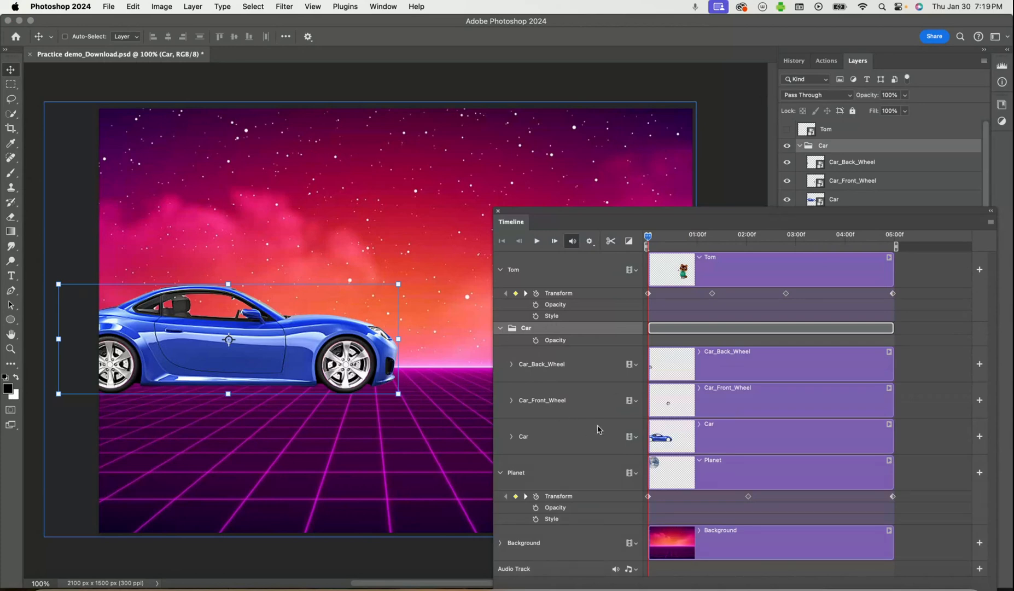
# Enable Transform keyframing at the timeline start for the Car_Back_Wheel, Car_Front_Wheel and Car layers
pyautogui.click(511, 364)
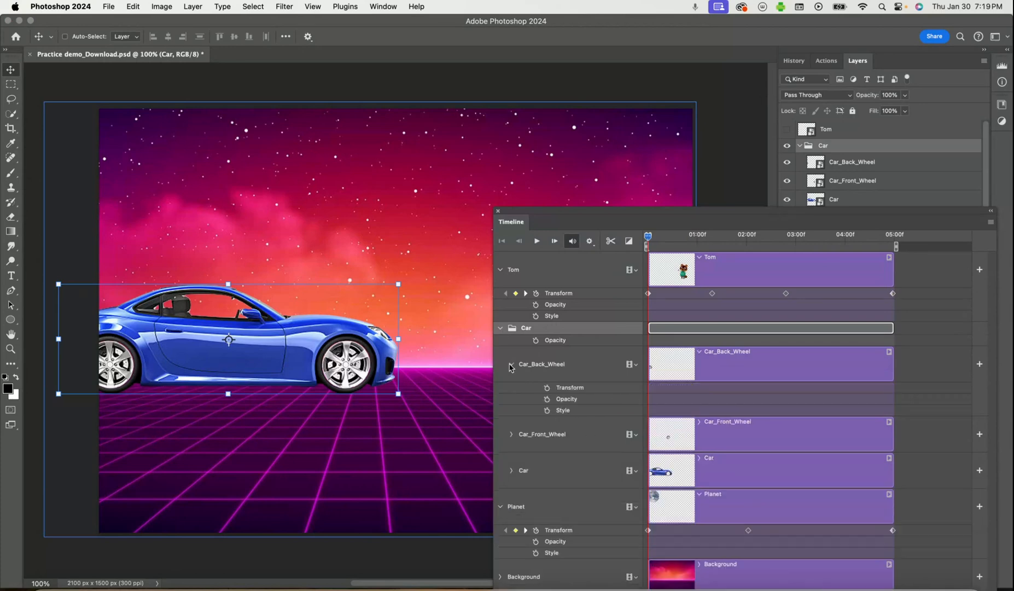
pyautogui.click(548, 389)
pyautogui.click(512, 435)
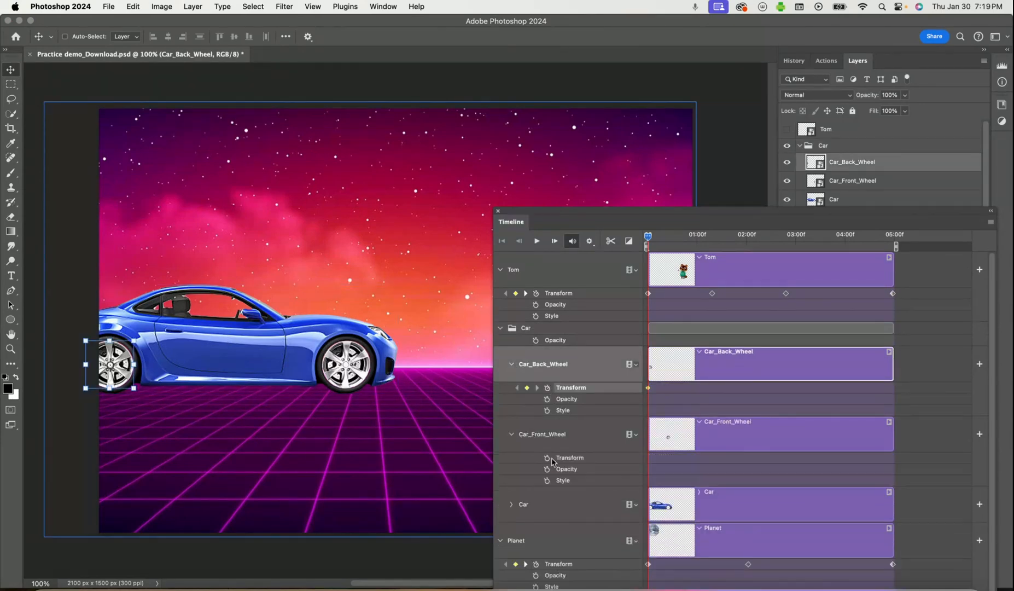
pyautogui.click(547, 459)
pyautogui.click(512, 505)
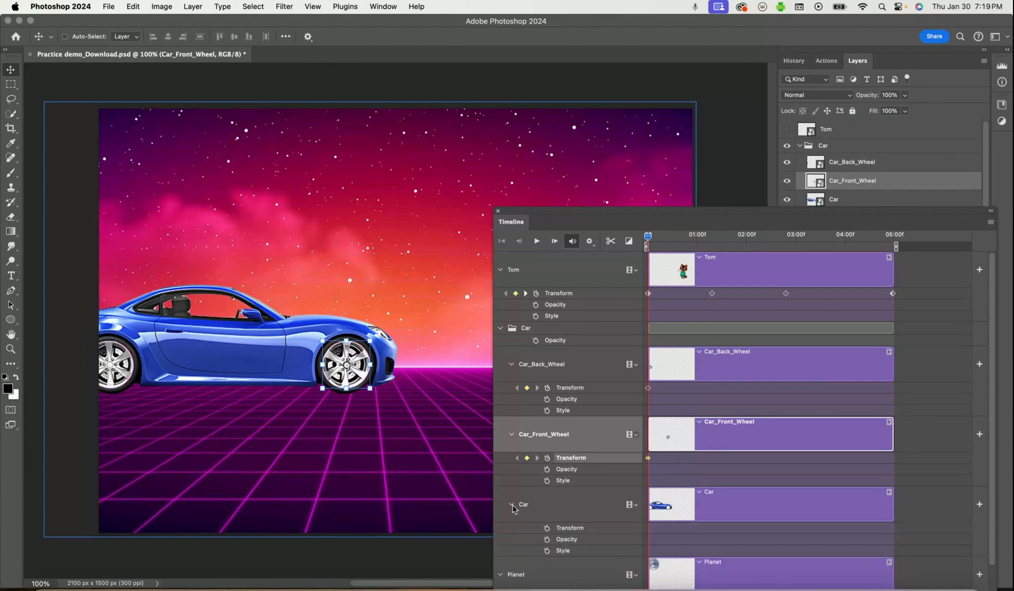
pyautogui.click(548, 529)
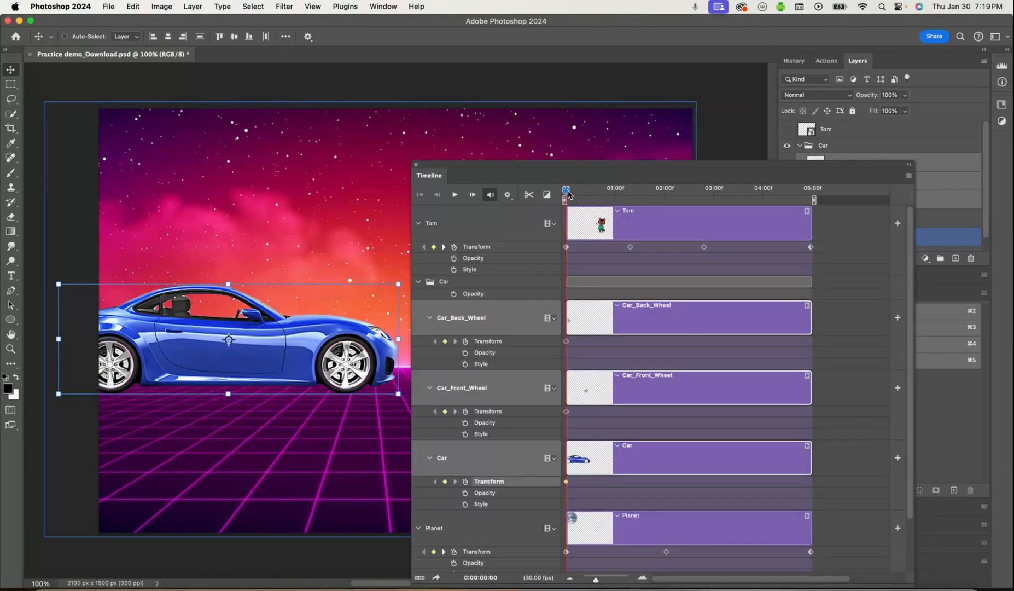
# Just before 03:00f, shift all three car layers right until the car's front leaves the scene, and return the playhead to the start
pyautogui.moveTo(567, 192); pyautogui.dragTo(709, 199)
pyautogui.moveTo(656, 172); pyautogui.dragTo(680, 468)
pyautogui.moveTo(302, 353); pyautogui.dragTo(736, 355)
pyautogui.moveTo(656, 468); pyautogui.dragTo(612, 157)
pyautogui.moveTo(670, 168); pyautogui.dragTo(842, 283)
pyautogui.moveTo(877, 325); pyautogui.dragTo(677, 352)
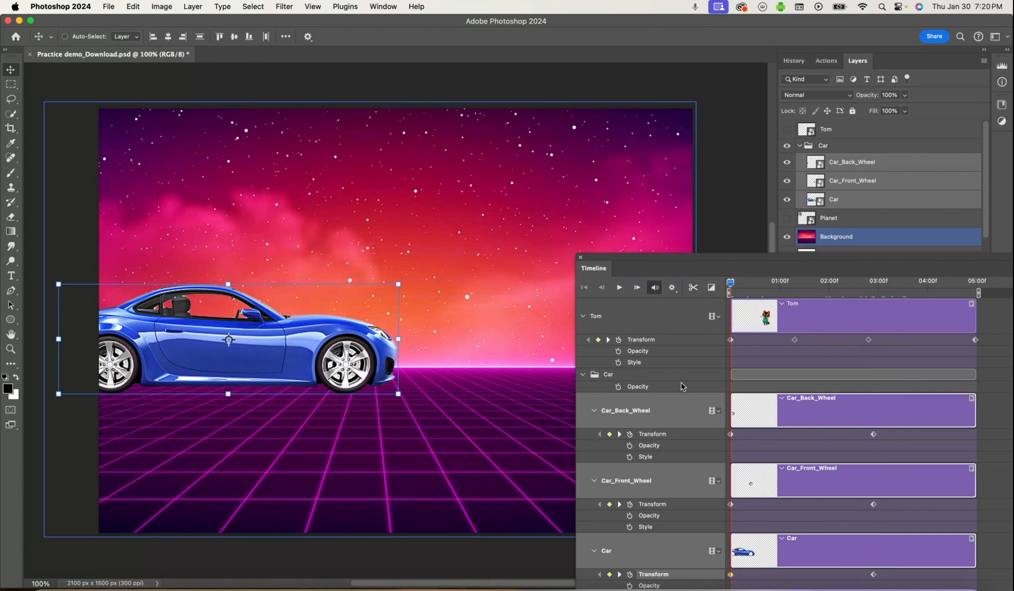
# Rotate the Car_Front_Wheel layer 30° at the start of the timeline
pyautogui.click(844, 165)
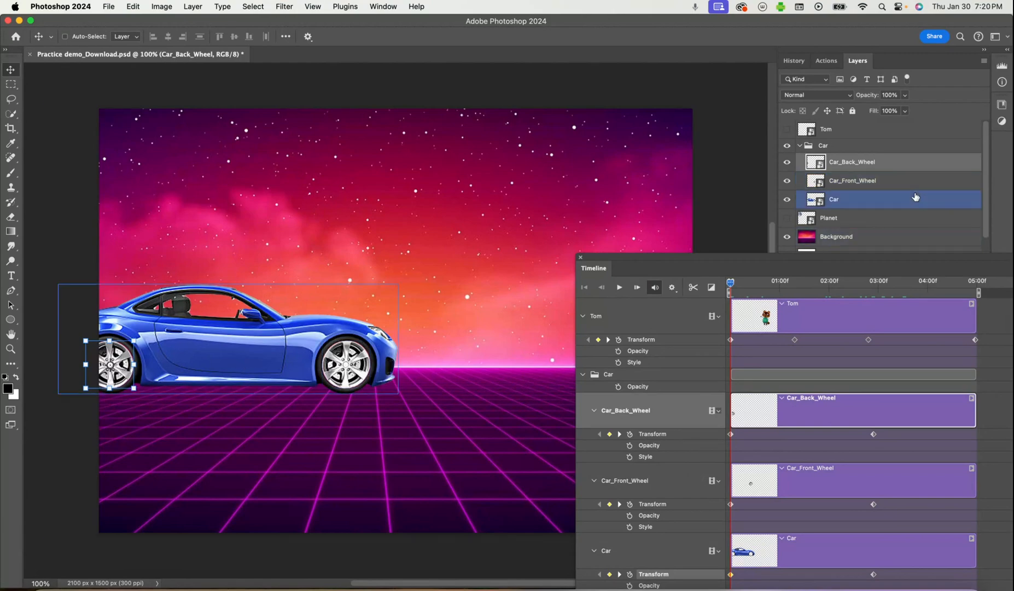
pyautogui.click(894, 182)
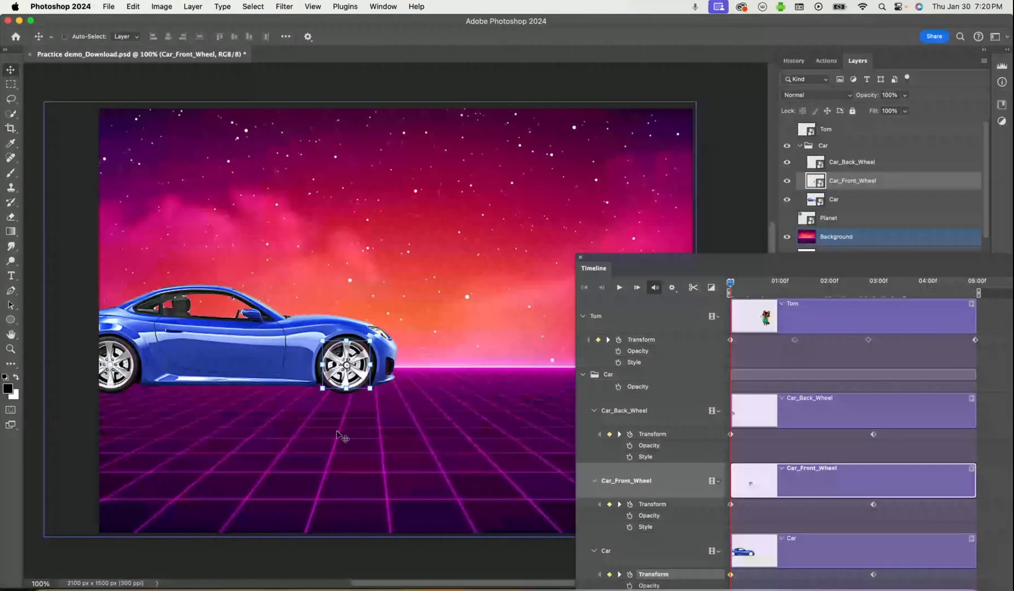
pyautogui.moveTo(374, 396); pyautogui.dragTo(358, 416)
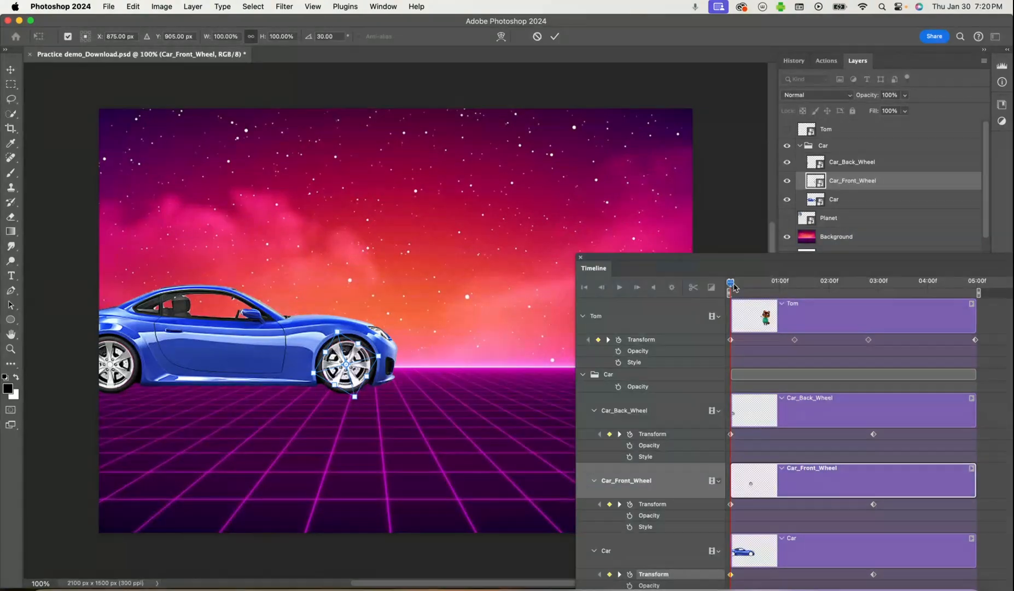
pyautogui.click(554, 37)
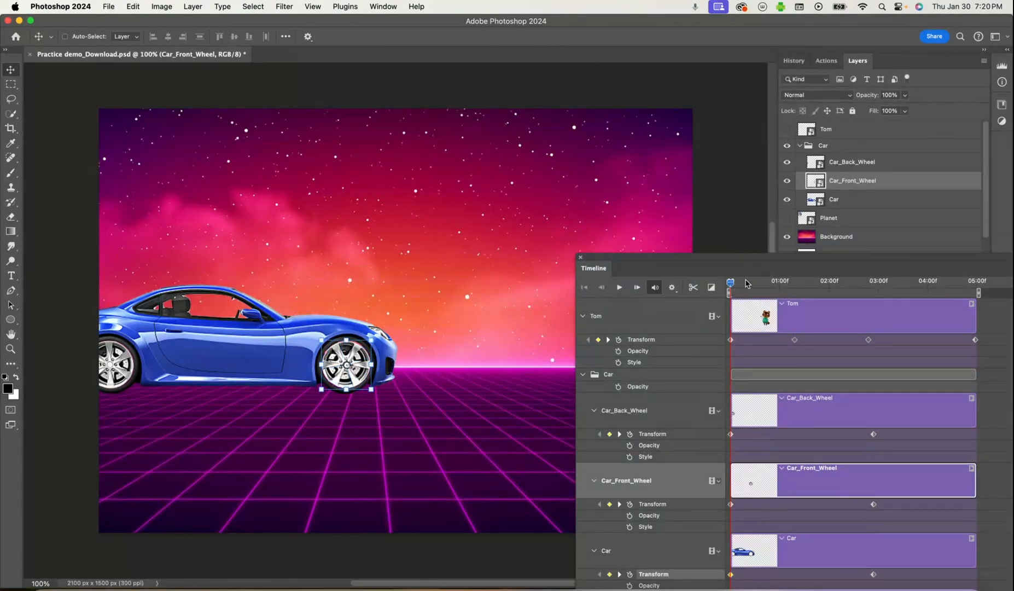
# Try to add a Transform keyframe at 03:00f with Car_Front_Wheel rotated 125.39°
pyautogui.moveTo(733, 287); pyautogui.dragTo(878, 293)
pyautogui.moveTo(847, 262); pyautogui.dragTo(811, 437)
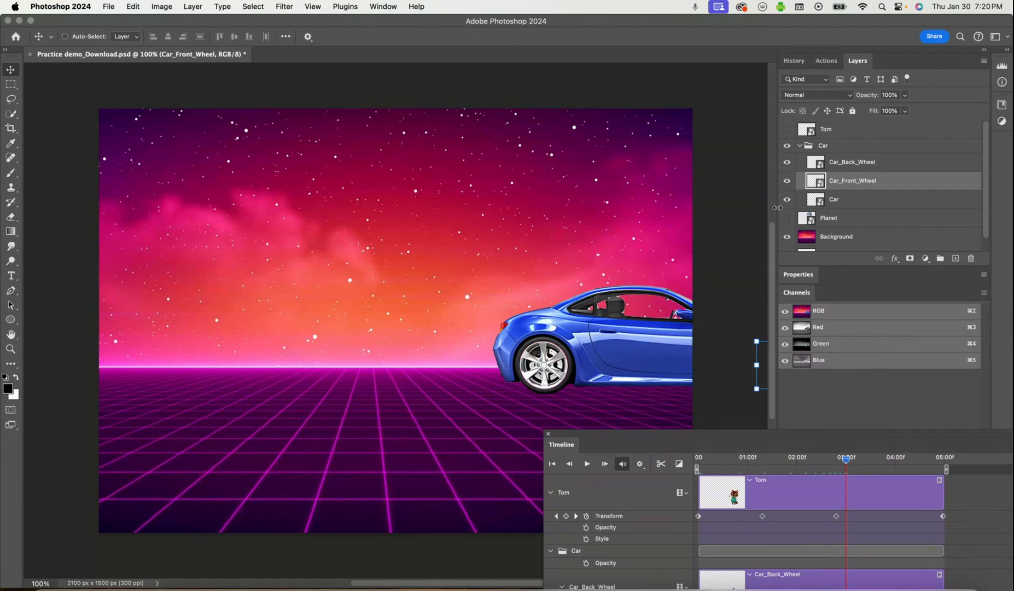
pyautogui.moveTo(745, 399); pyautogui.dragTo(763, 186)
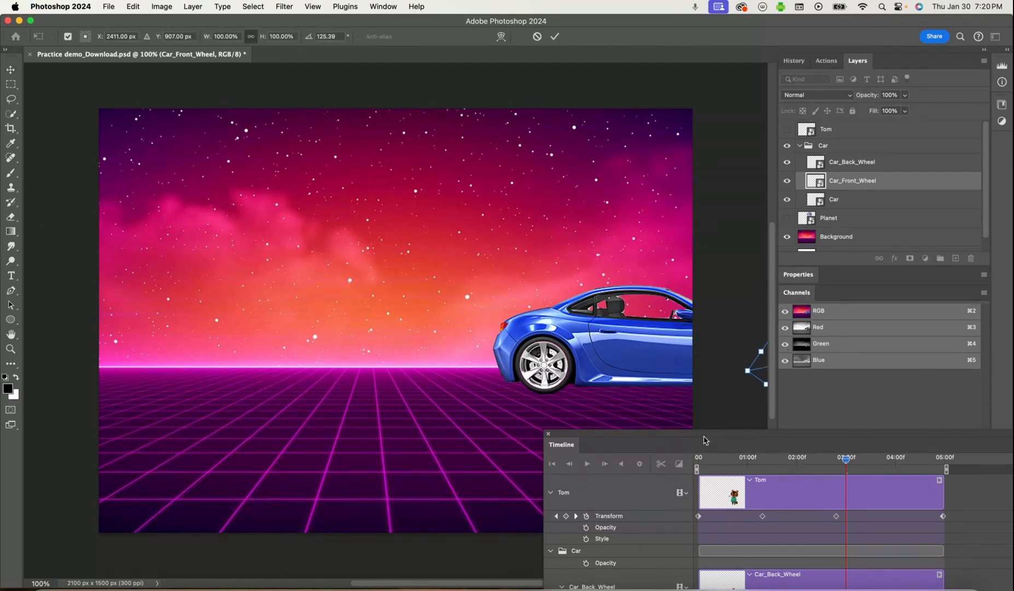
pyautogui.moveTo(704, 440); pyautogui.dragTo(773, 269)
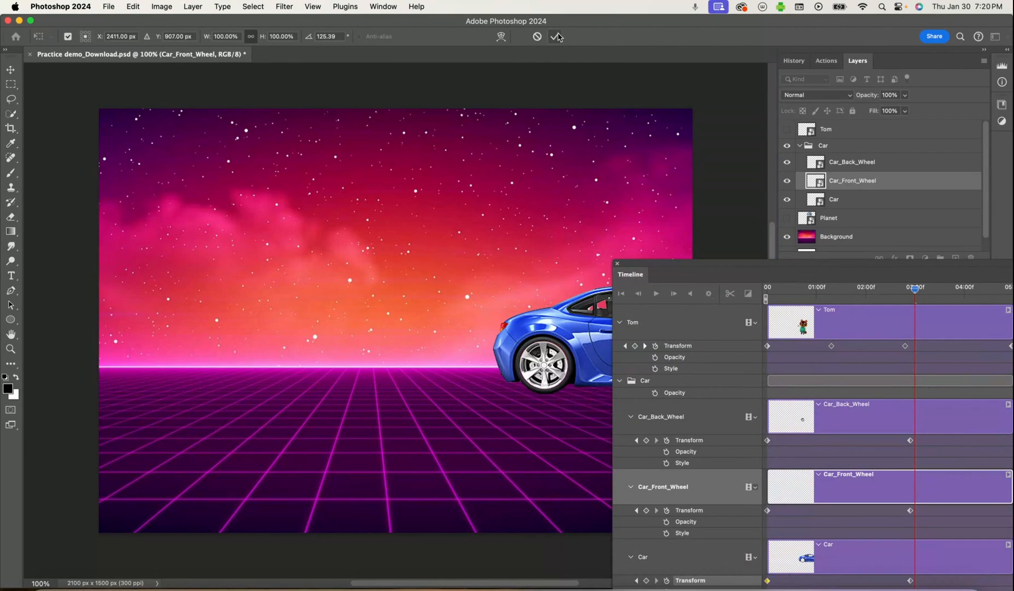
pyautogui.click(556, 37)
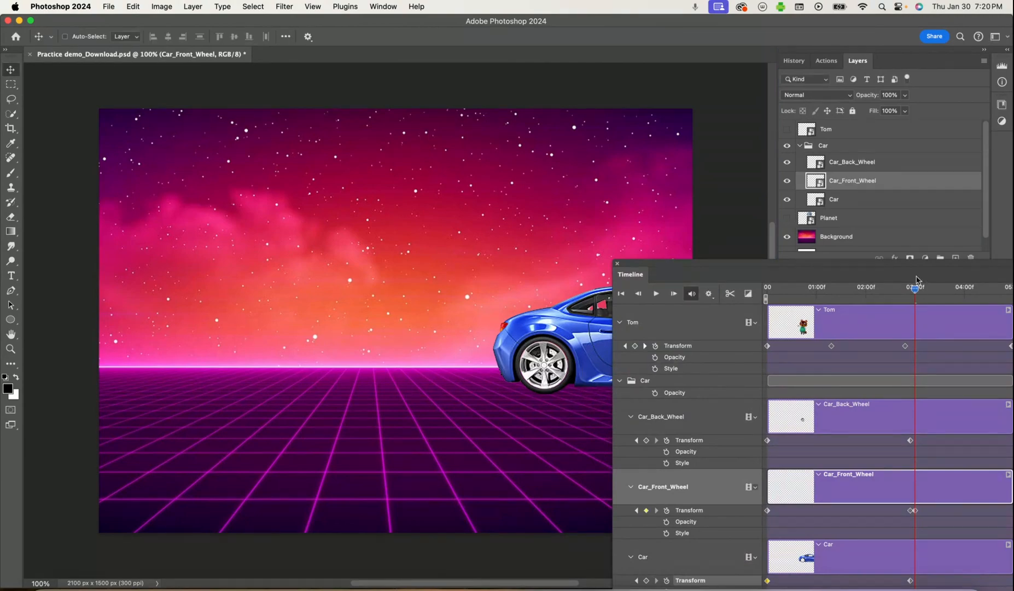
# Return the playhead to the start of the timeline and rotate the Car_Back_Wheel layer counterclockwise
pyautogui.moveTo(915, 292); pyautogui.dragTo(767, 289)
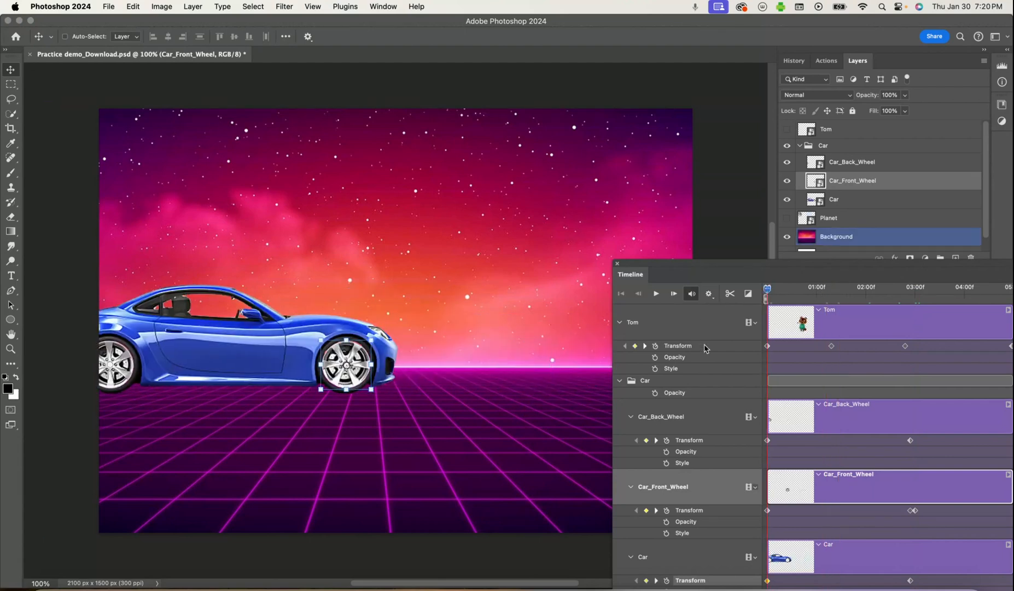
pyautogui.click(680, 424)
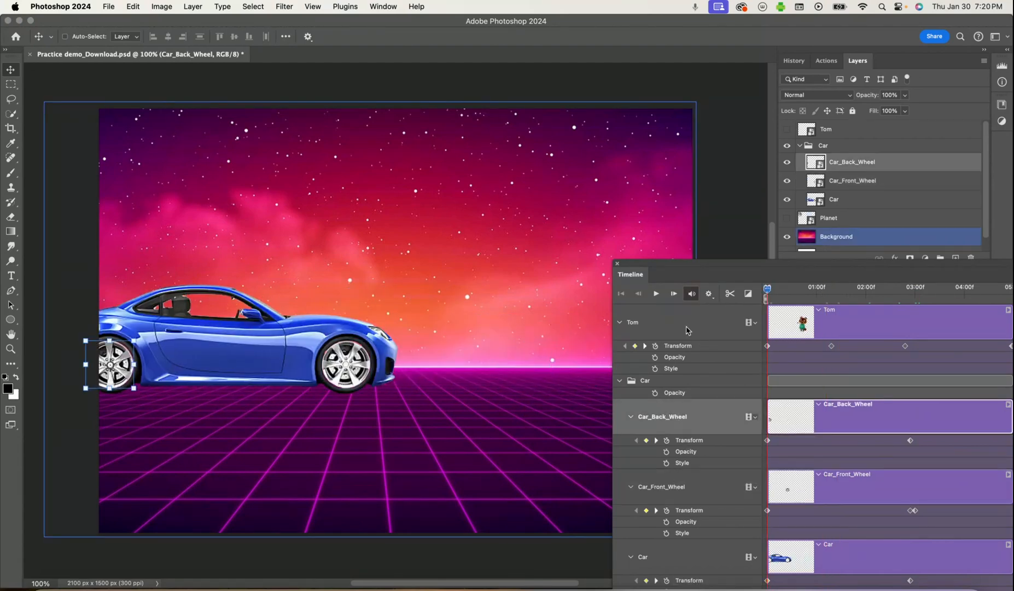
pyautogui.moveTo(82, 408); pyautogui.dragTo(168, 391)
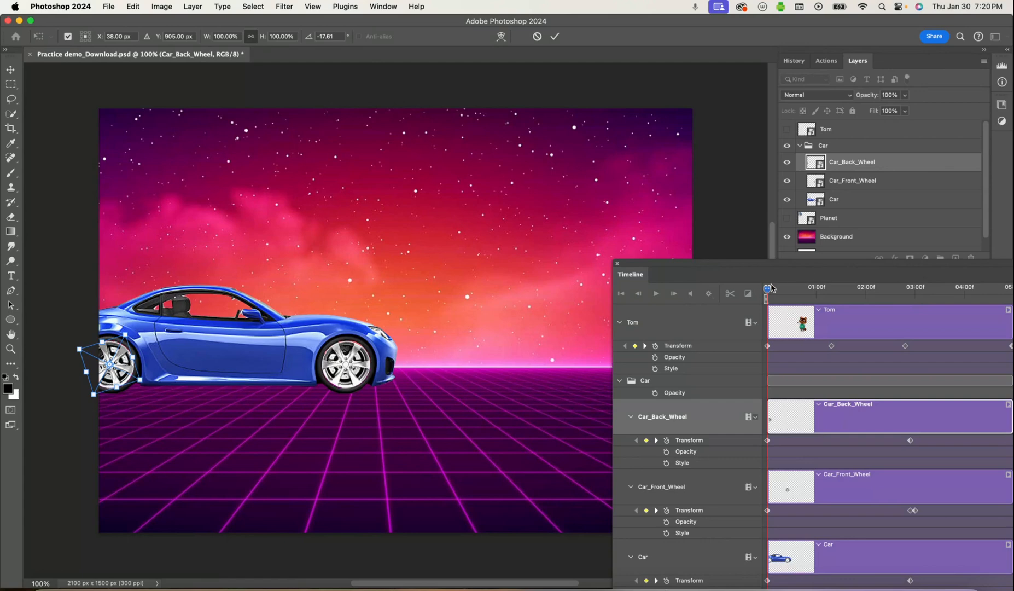
pyautogui.click(539, 37)
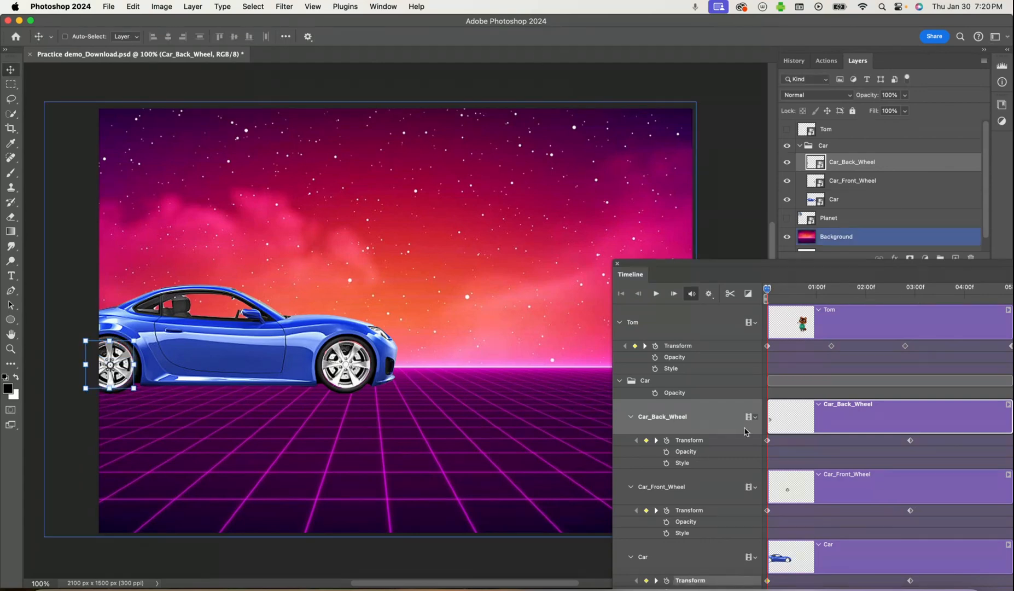
pyautogui.moveTo(133, 399); pyautogui.dragTo(101, 351)
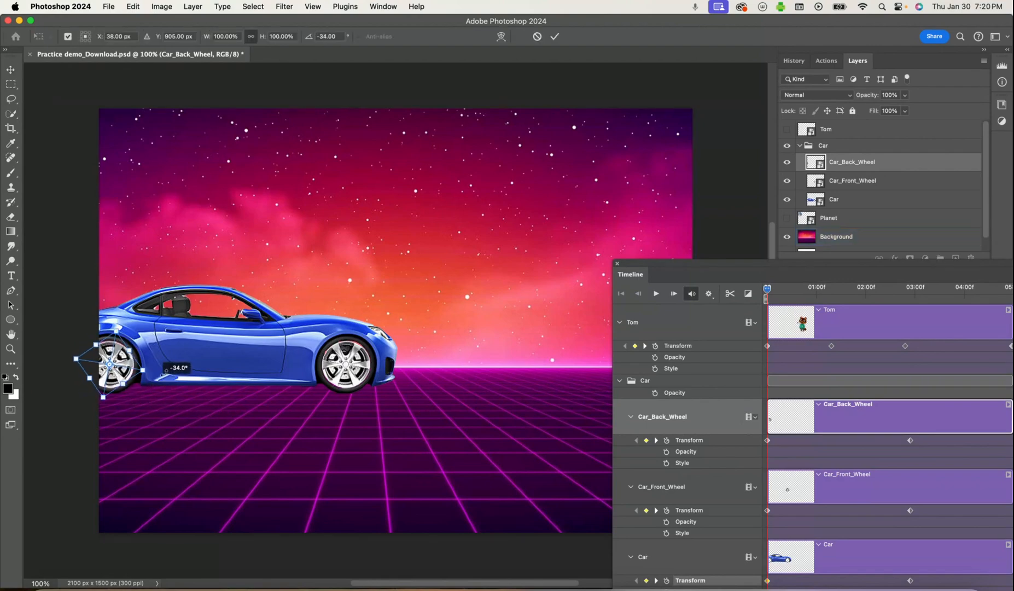
pyautogui.click(555, 37)
# Rotate Car_Back_Wheel with Free Transform just past 03:00f to add a Transform keyframe, and move the playhead back to the start
pyautogui.moveTo(768, 289); pyautogui.dragTo(922, 297)
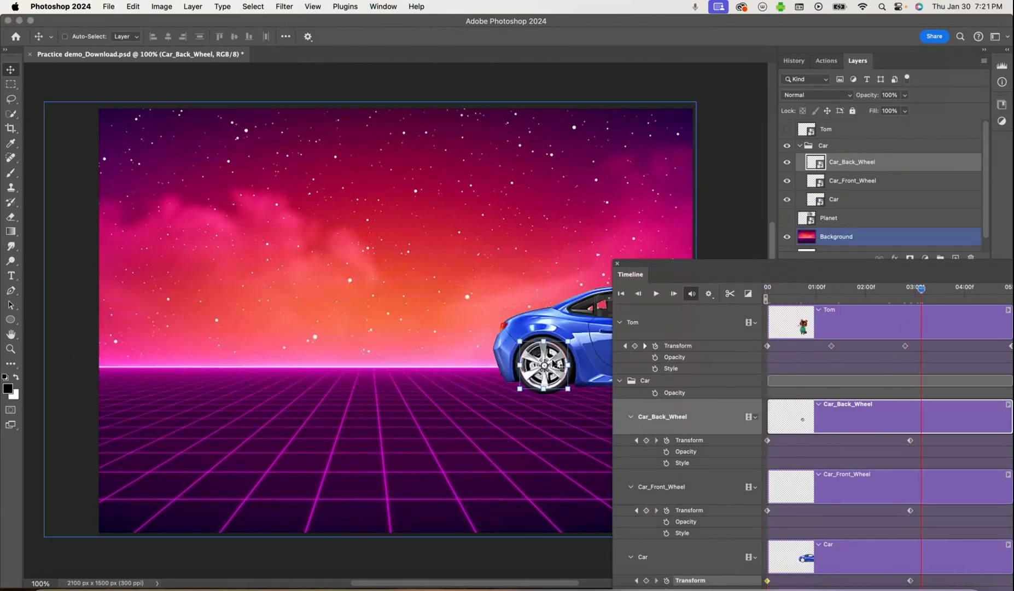
pyautogui.hotkey('ctrl', 't')
pyautogui.moveTo(507, 392); pyautogui.dragTo(406, 378)
pyautogui.click(555, 36)
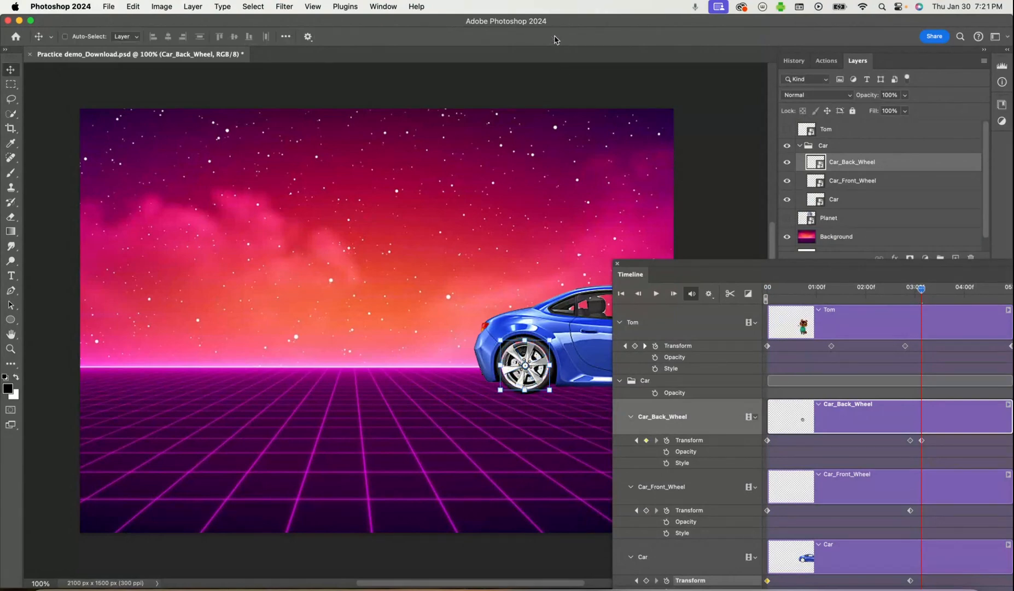
pyautogui.moveTo(921, 292); pyautogui.dragTo(698, 329)
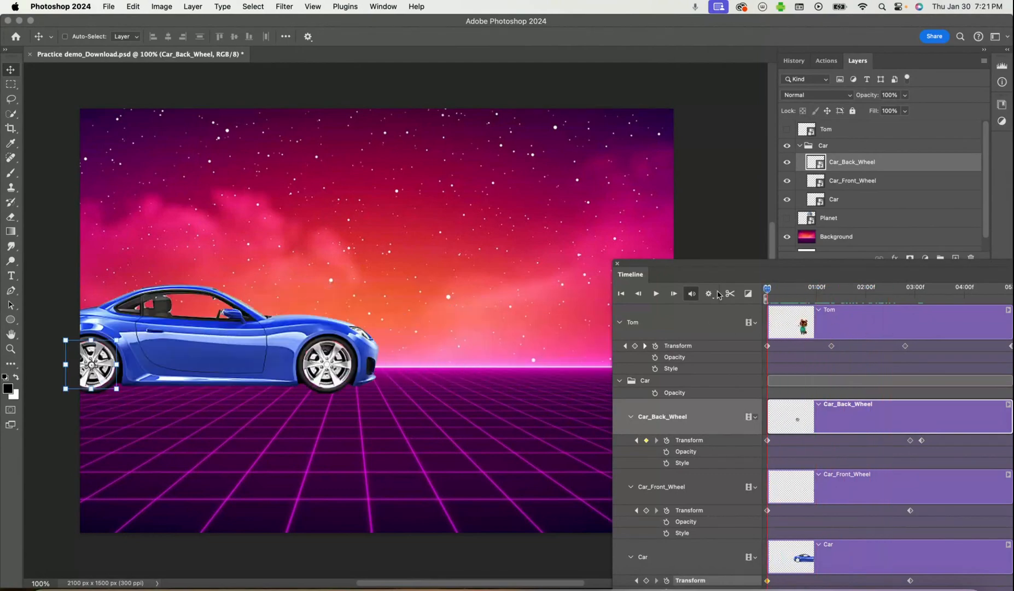
# Make the Planet and Tom layers visible again
pyautogui.moveTo(731, 268); pyautogui.dragTo(684, 391)
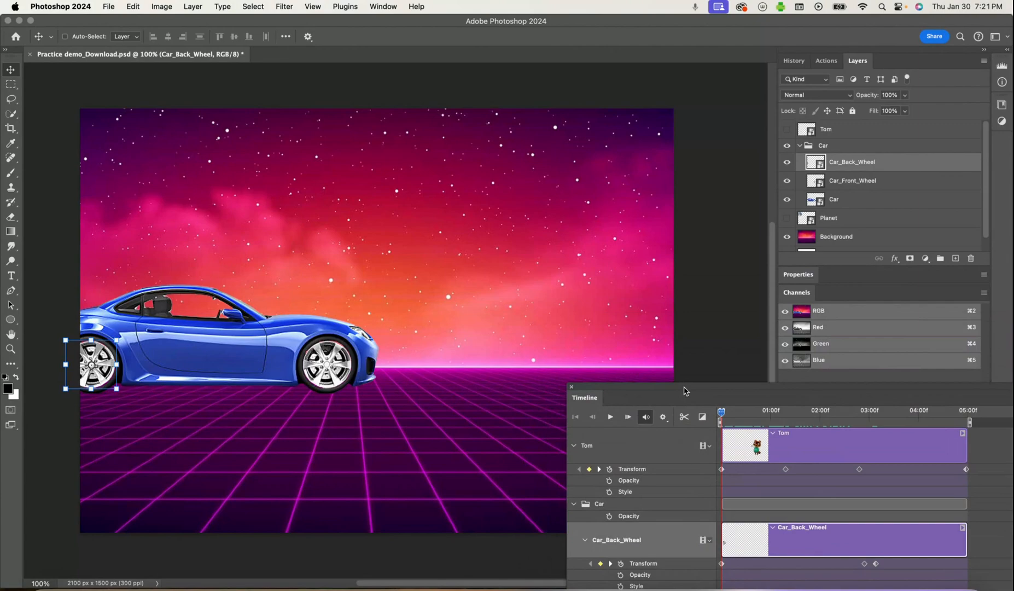
pyautogui.moveTo(686, 390); pyautogui.dragTo(596, 410)
pyautogui.click(814, 237)
pyautogui.click(787, 218)
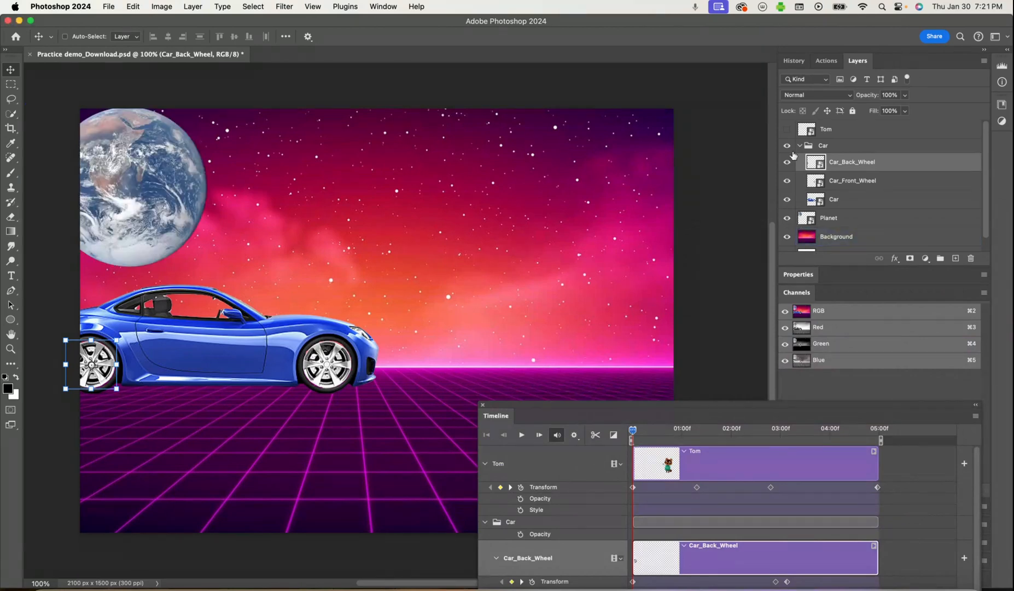
pyautogui.click(787, 129)
# Collapse Tom's keyframe rows in the timeline and select the Planet track
pyautogui.moveTo(619, 412); pyautogui.dragTo(565, 220)
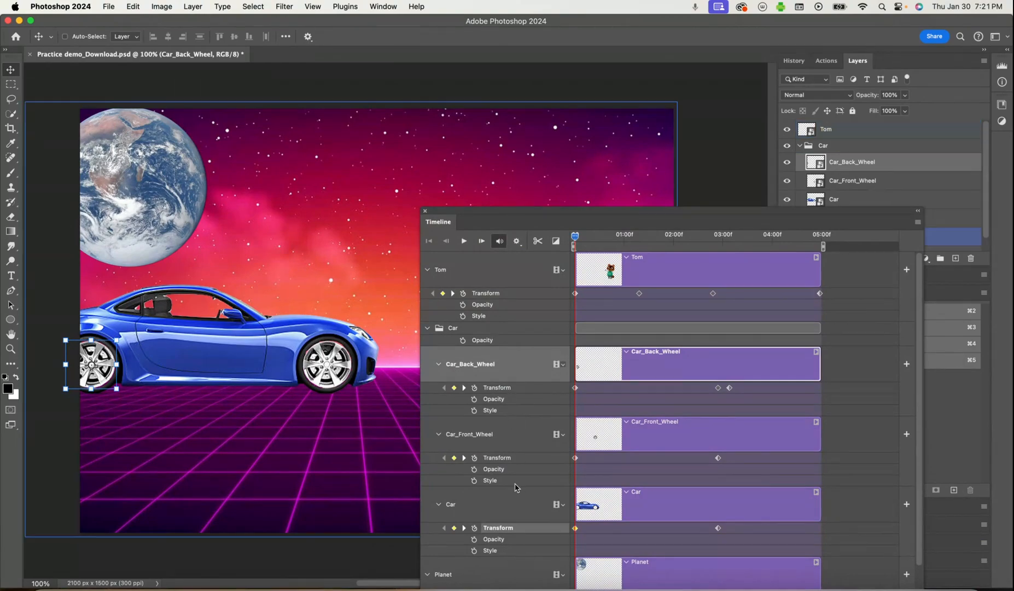
pyautogui.click(427, 269)
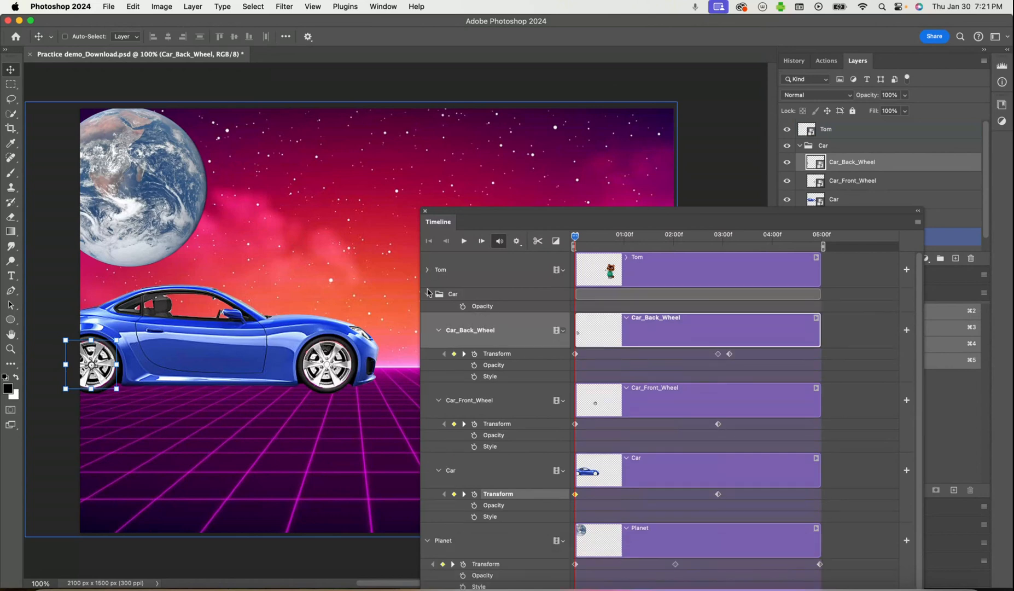
pyautogui.click(436, 539)
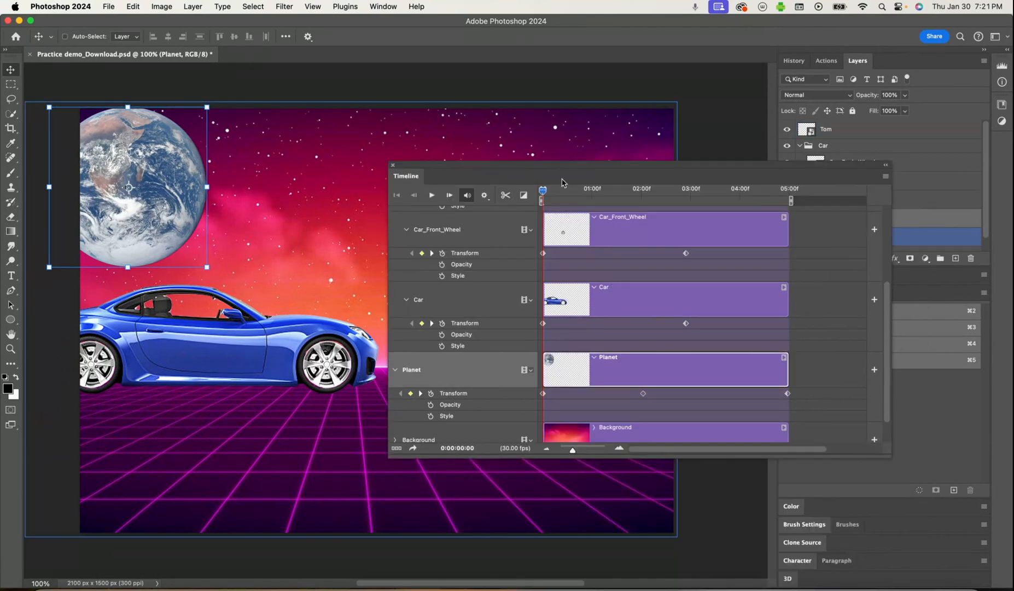
# Enable Style keyframing for the Planet layer at the start of the timeline
pyautogui.moveTo(562, 183); pyautogui.dragTo(547, 220)
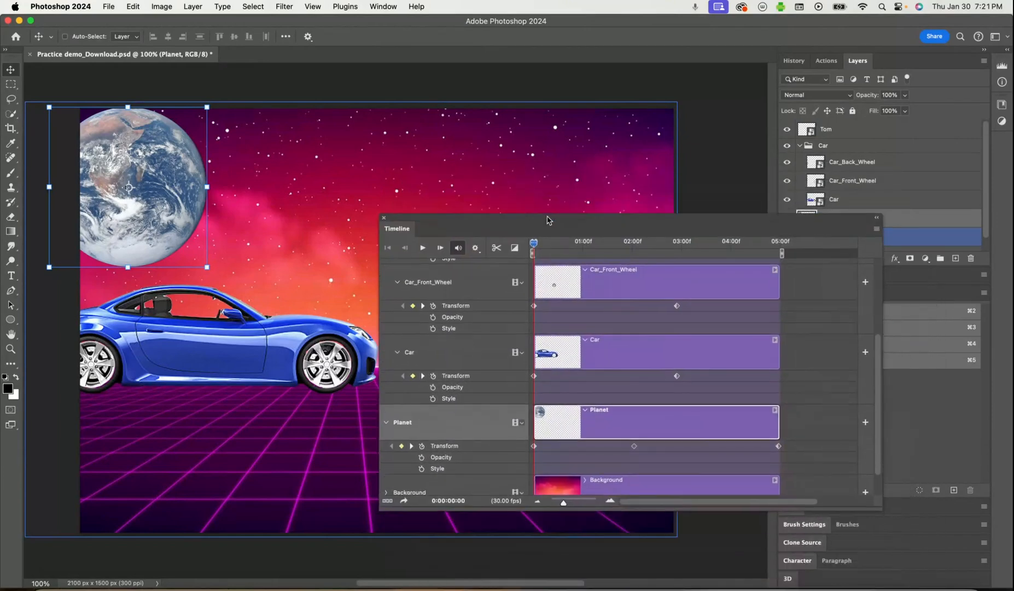
pyautogui.click(422, 469)
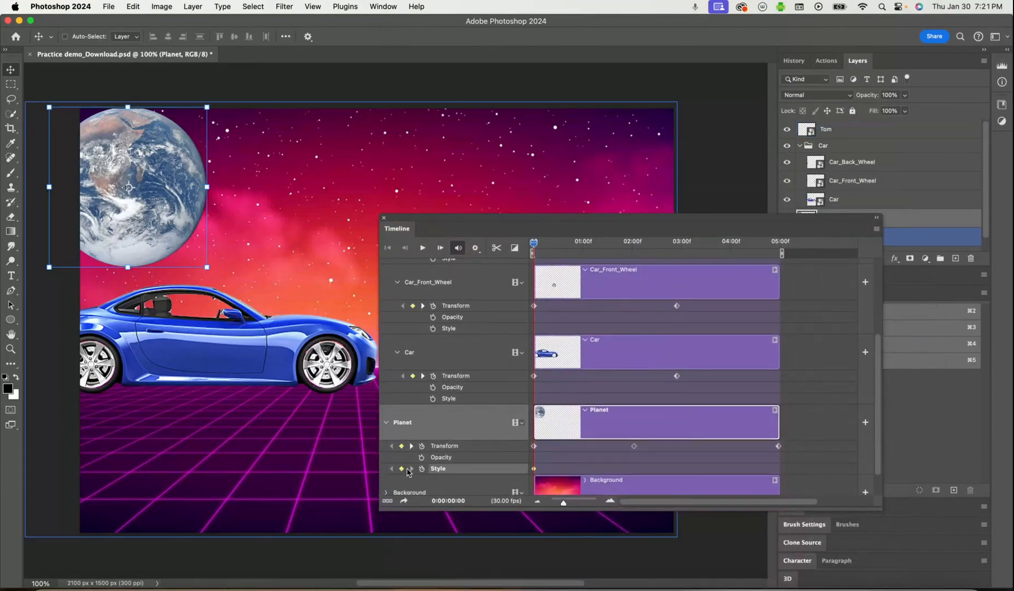
pyautogui.moveTo(648, 219); pyautogui.dragTo(512, 303)
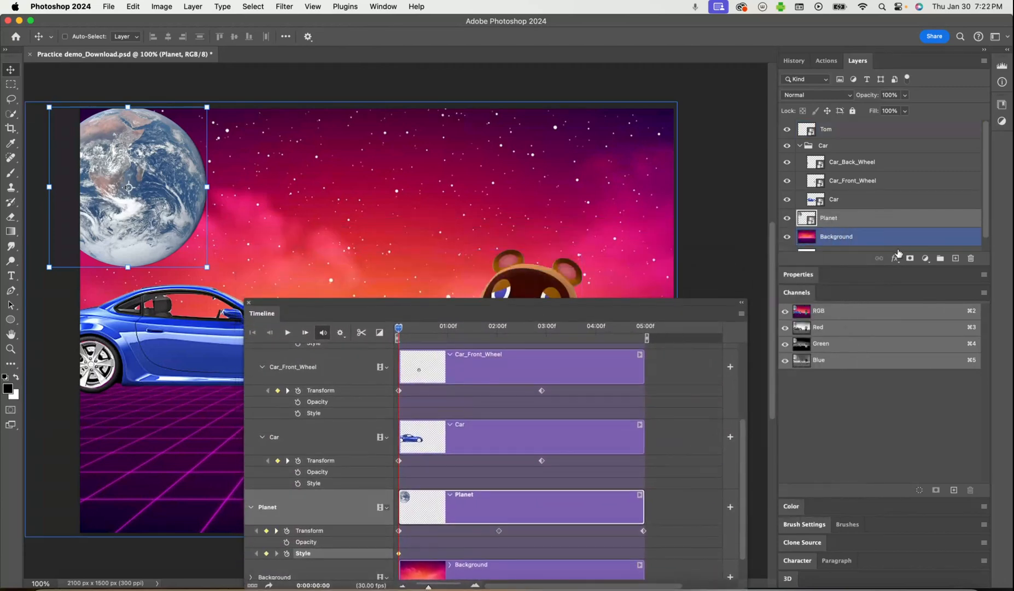
# Add a Gradient Overlay to the Planet layer with the Screen blend mode and 19% opacity
pyautogui.click(895, 259)
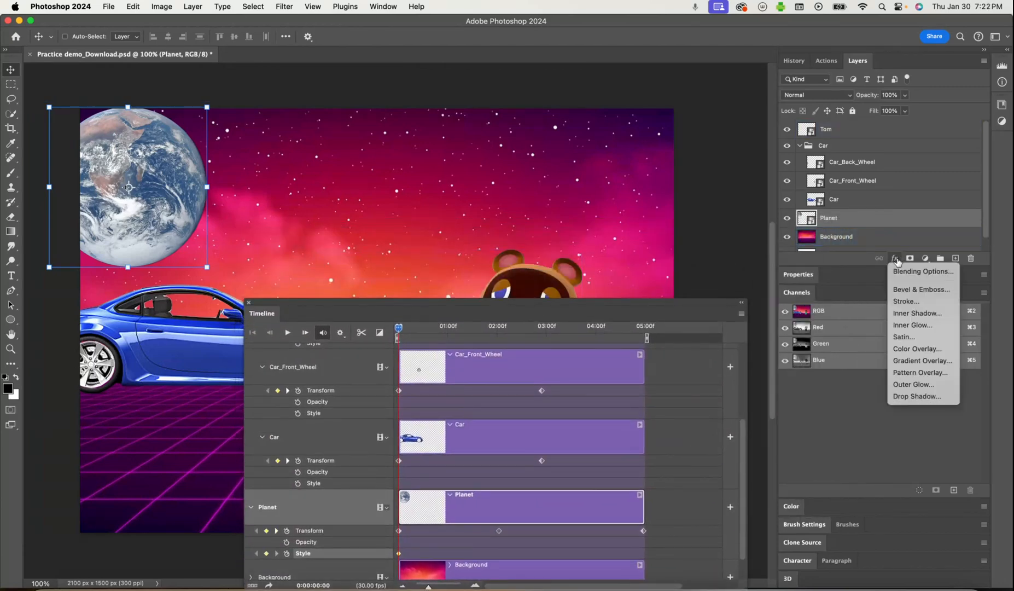
pyautogui.click(918, 363)
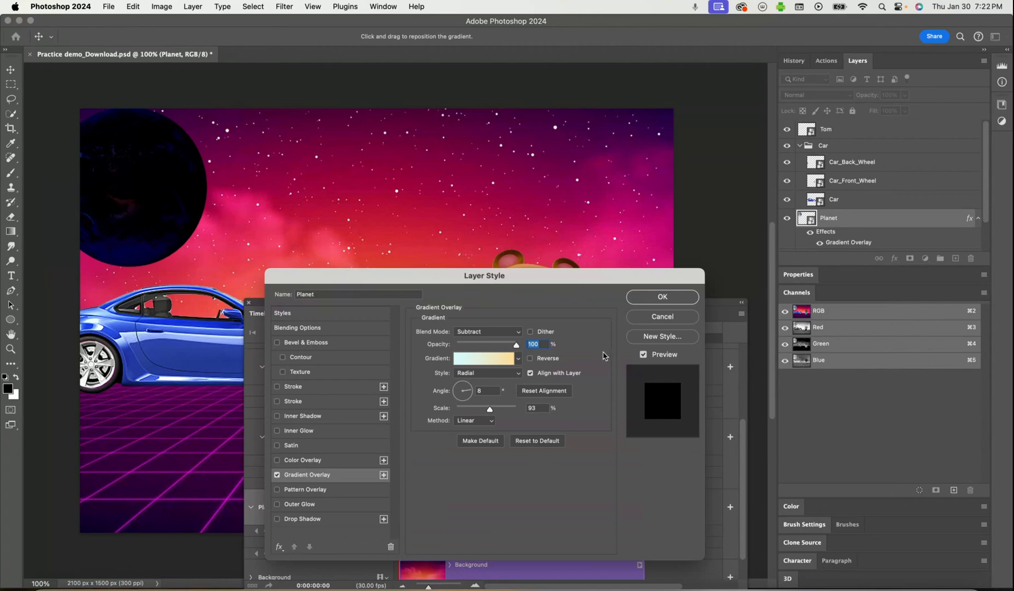
pyautogui.click(483, 332)
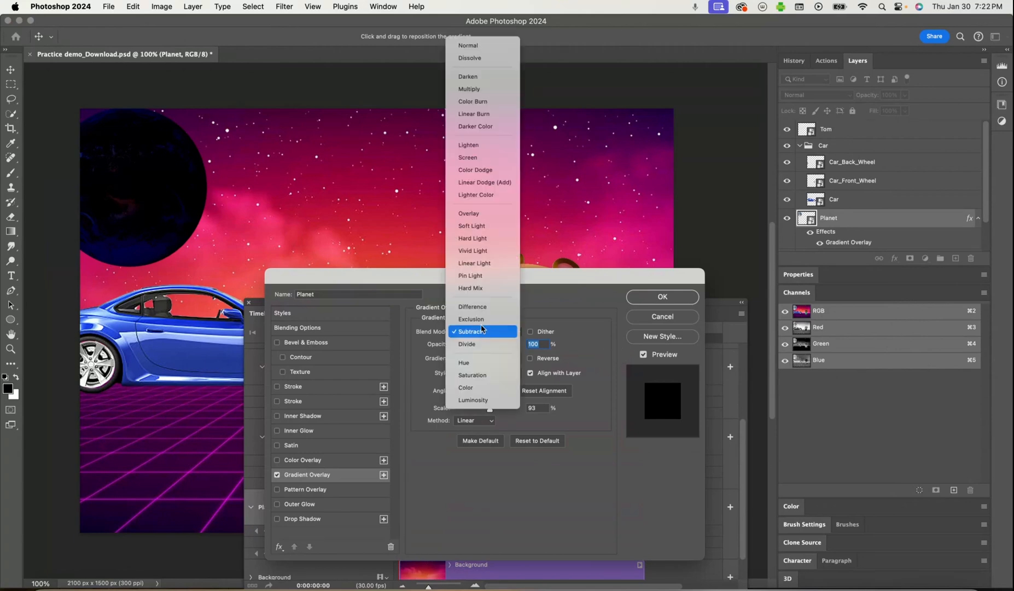
pyautogui.click(475, 162)
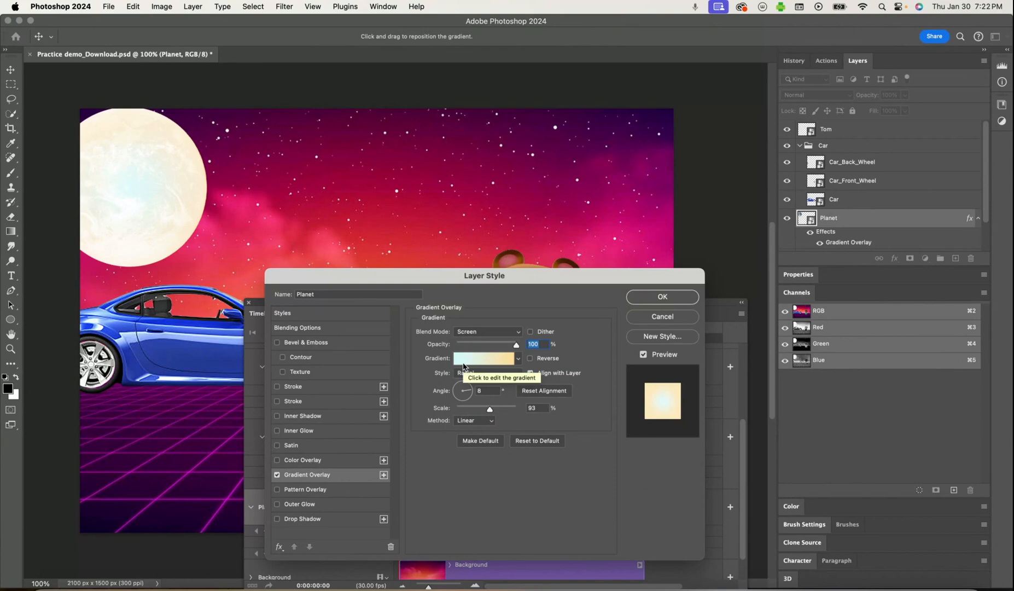
pyautogui.moveTo(503, 346); pyautogui.dragTo(468, 350)
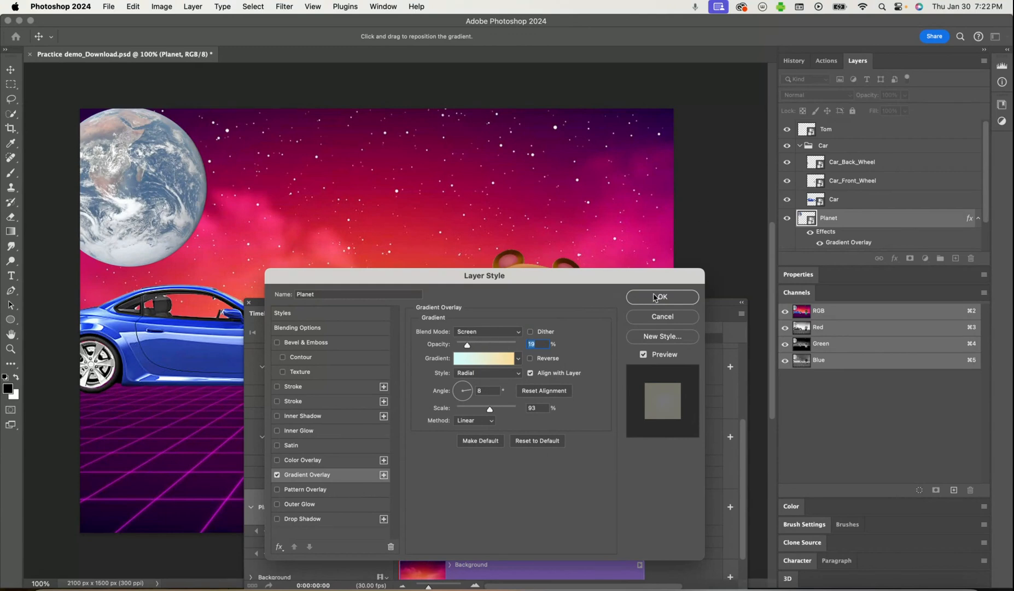
pyautogui.click(657, 297)
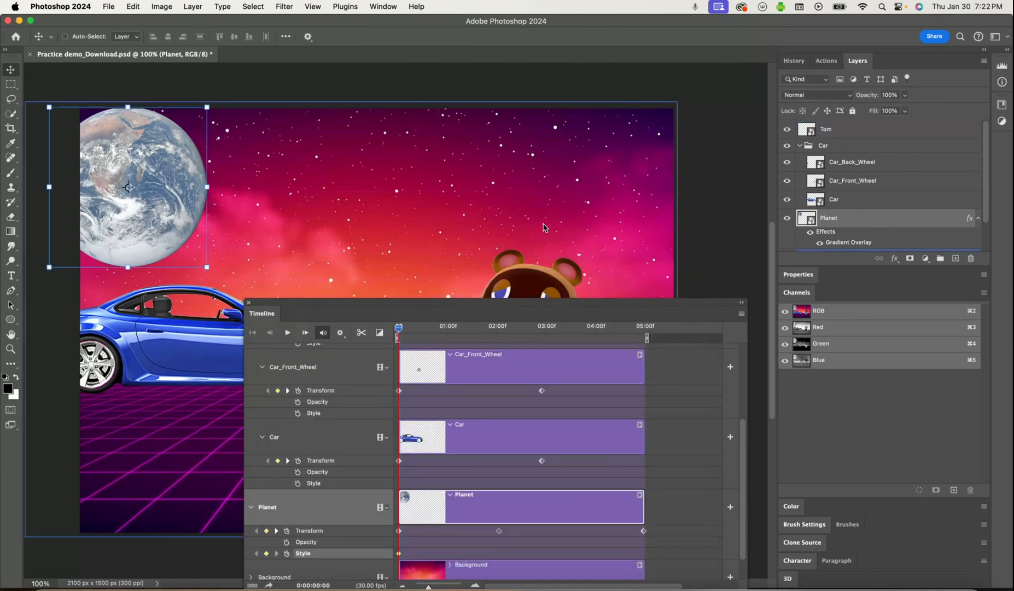
# Move the playhead to the end of the timeline and set Planet's Gradient Overlay opacity to 100% to add a second Style keyframe
pyautogui.moveTo(469, 307); pyautogui.dragTo(576, 164)
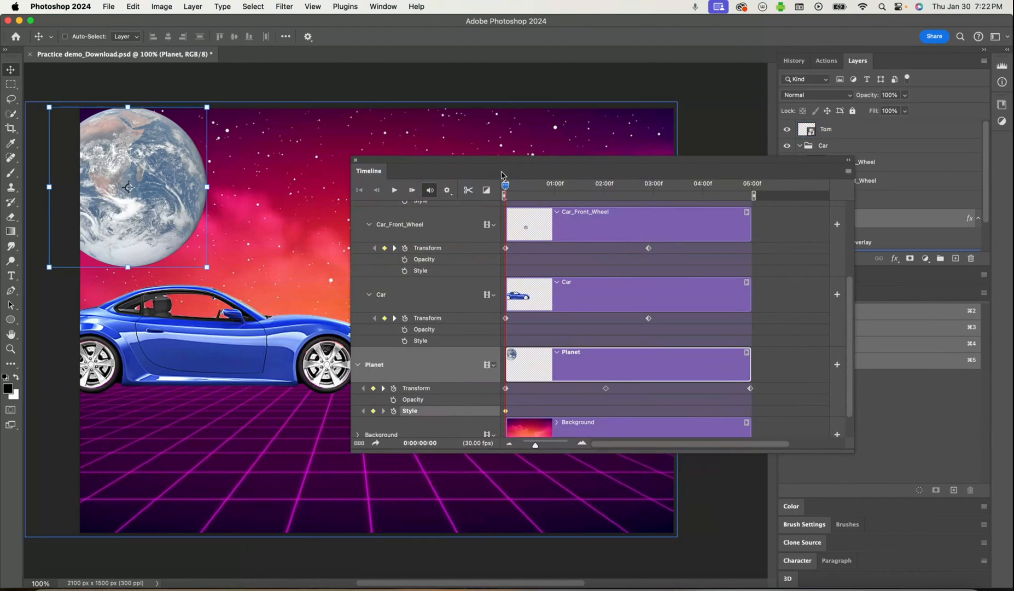
pyautogui.moveTo(506, 184); pyautogui.dragTo(529, 271)
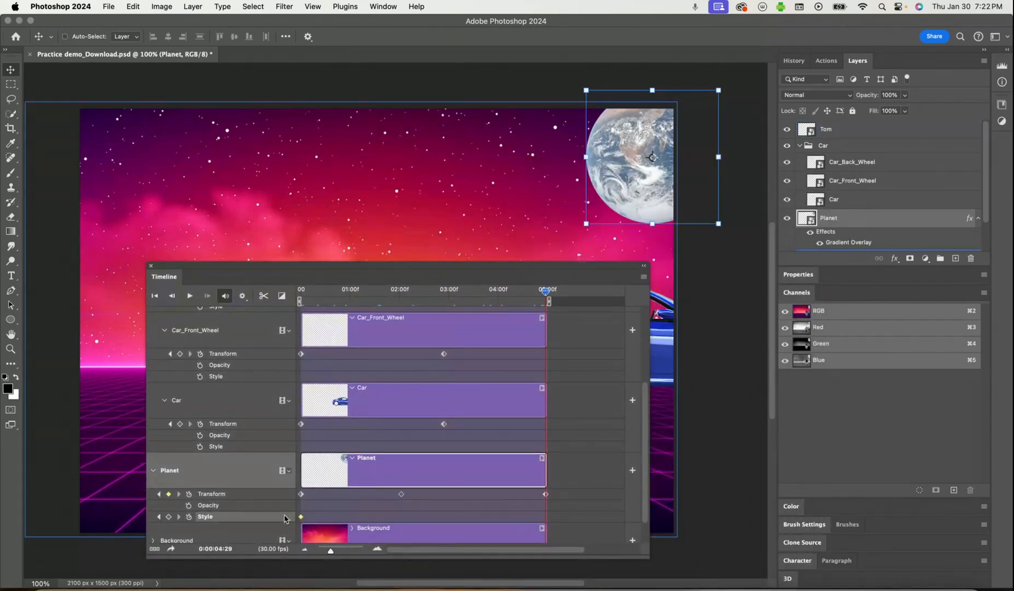
pyautogui.click(895, 259)
pyautogui.click(923, 361)
pyautogui.moveTo(466, 346); pyautogui.dragTo(529, 352)
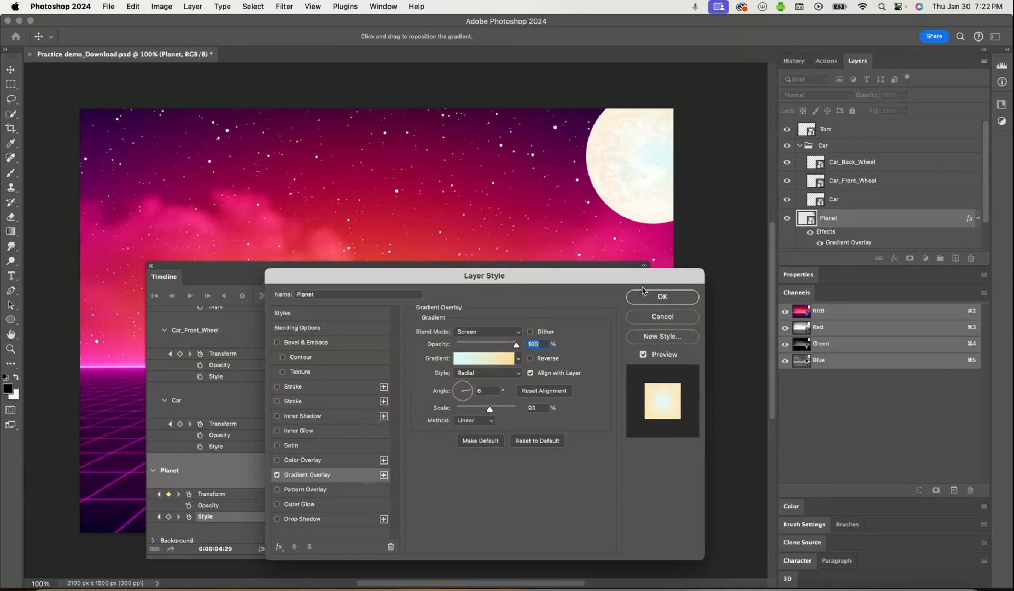
pyautogui.click(642, 298)
# Play the animation to preview the planet, car and character motion with the planet's style change, and stop it
pyautogui.moveTo(481, 265); pyautogui.dragTo(874, 468)
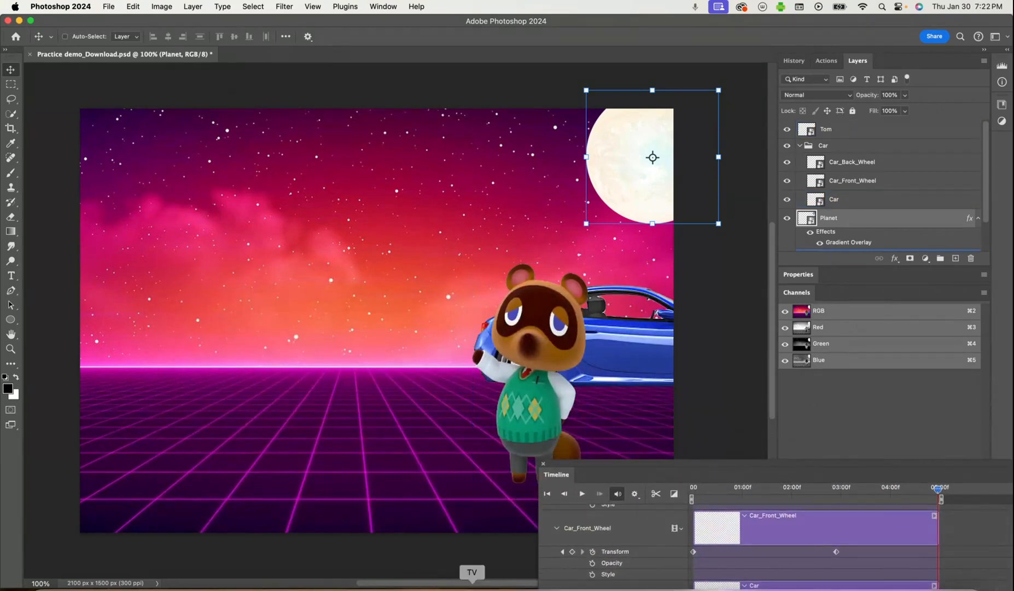
pyautogui.moveTo(613, 469); pyautogui.dragTo(599, 292)
pyautogui.click(571, 319)
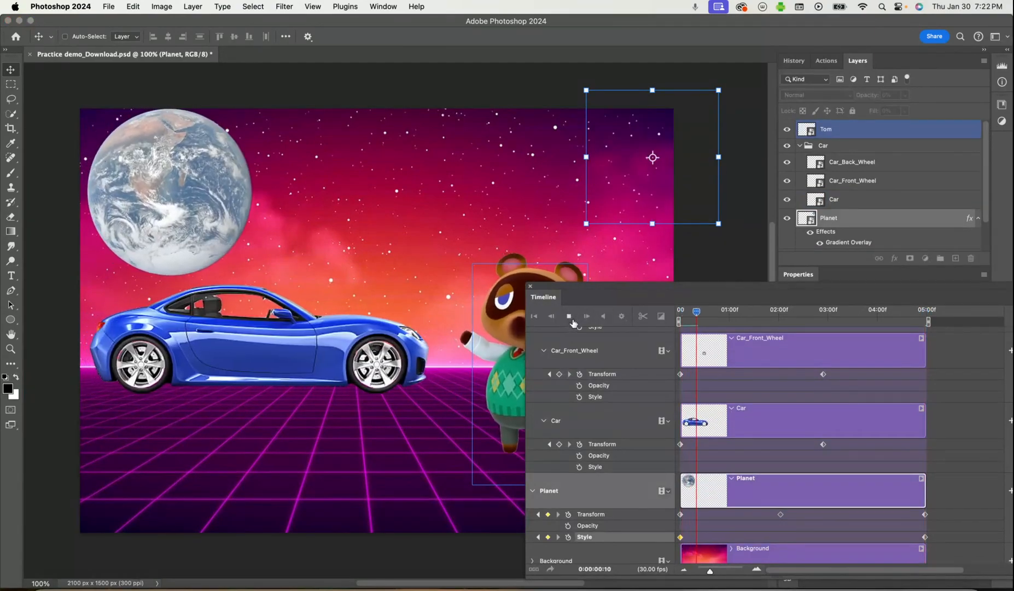
pyautogui.moveTo(598, 290); pyautogui.dragTo(800, 363)
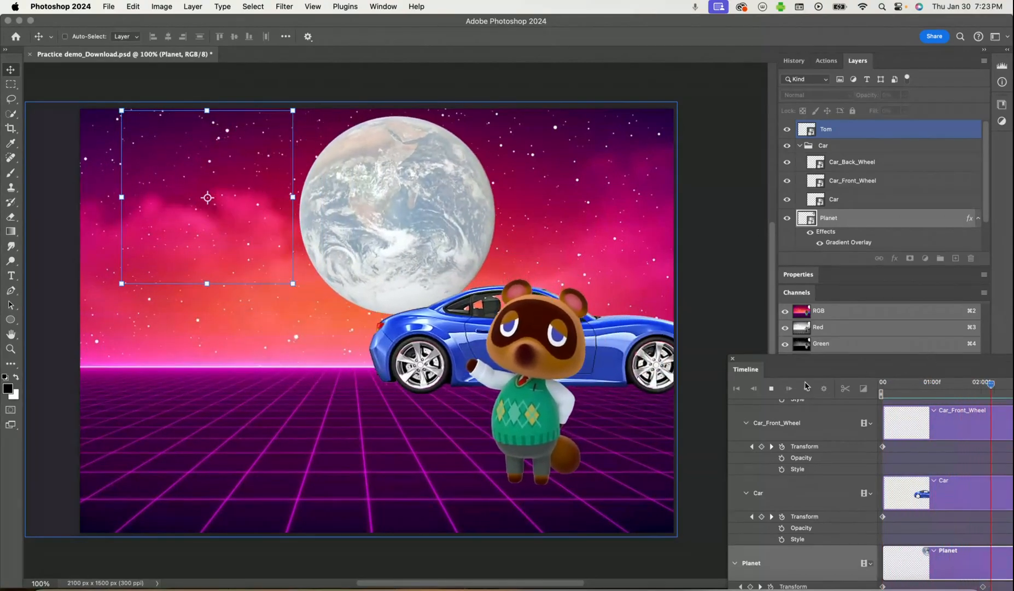
pyautogui.click(772, 389)
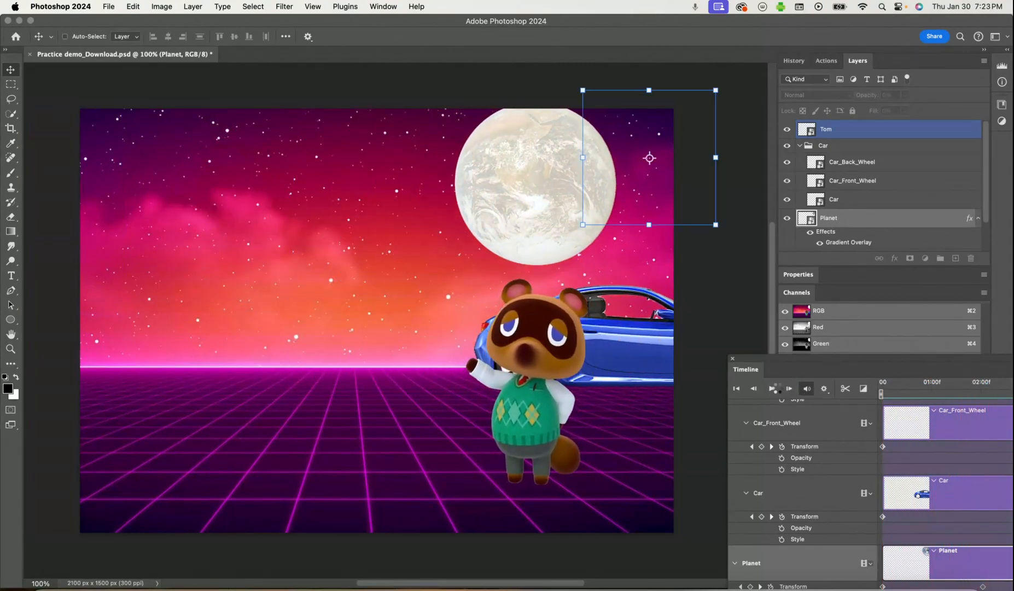
pyautogui.moveTo(785, 361); pyautogui.dragTo(764, 331)
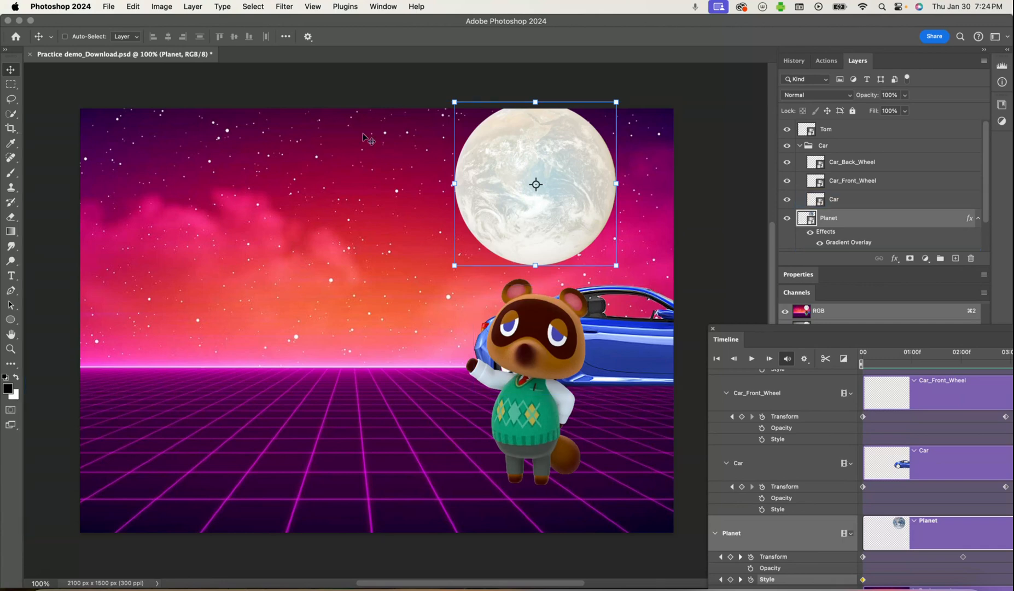
# Render all frames of the animation as an H.264 video named Finished in the Downloads folder
pyautogui.click(112, 6)
pyautogui.moveTo(139, 188)
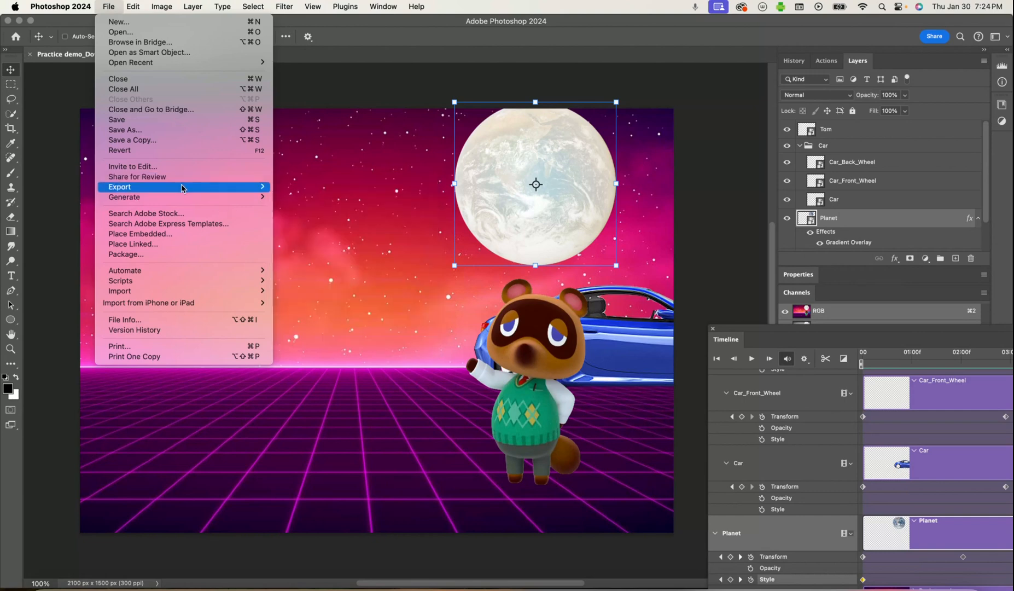
pyautogui.moveTo(182, 188)
pyautogui.click(301, 334)
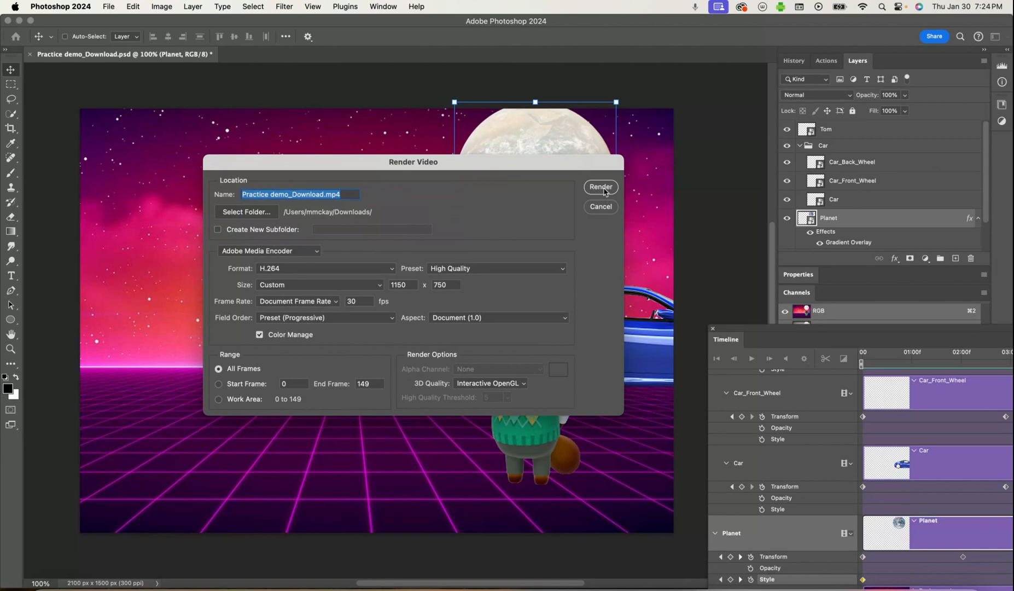
pyautogui.click(603, 188)
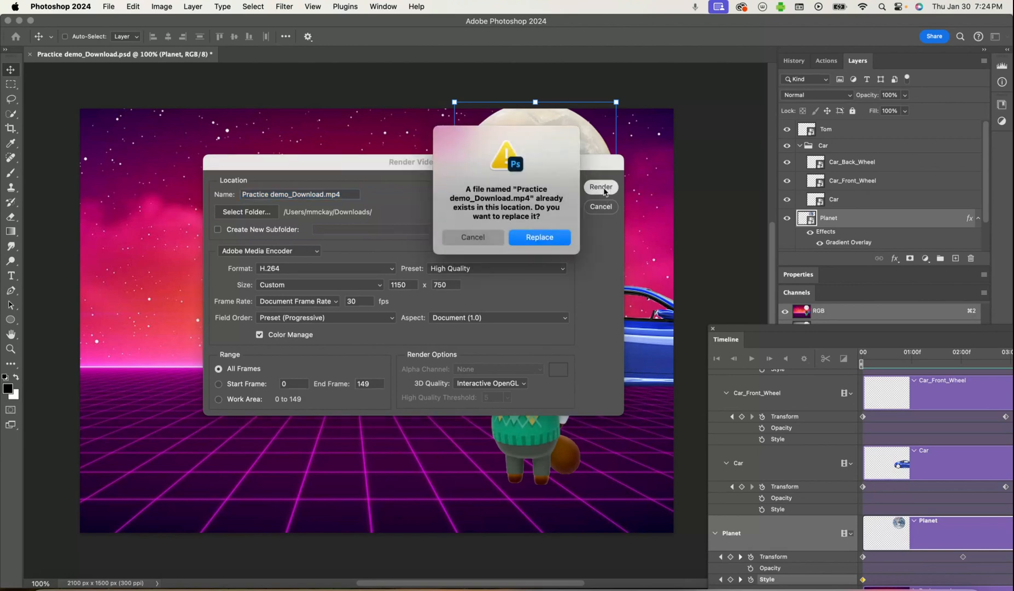
pyautogui.click(476, 240)
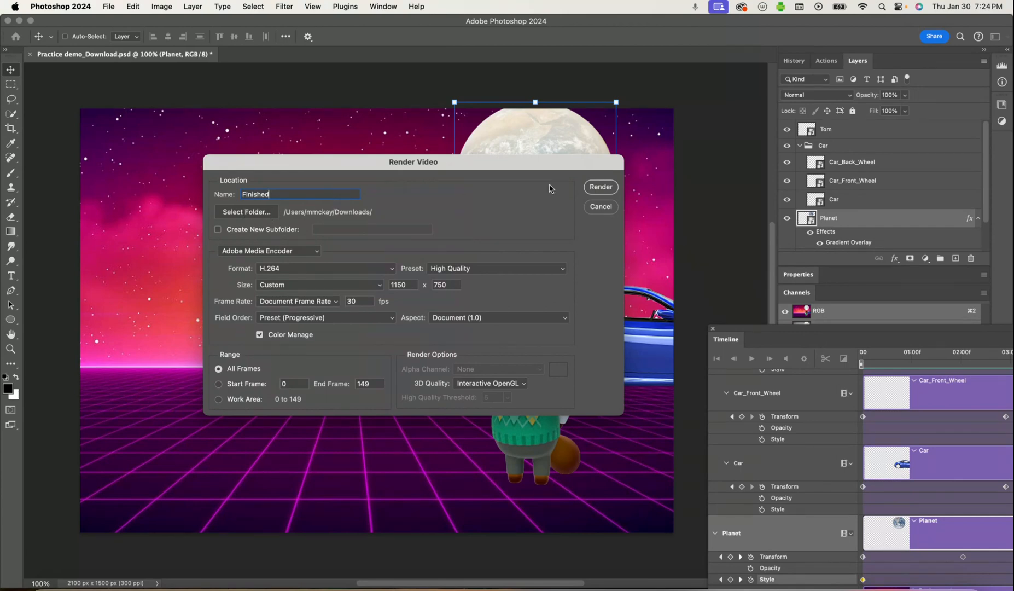
pyautogui.click(600, 187)
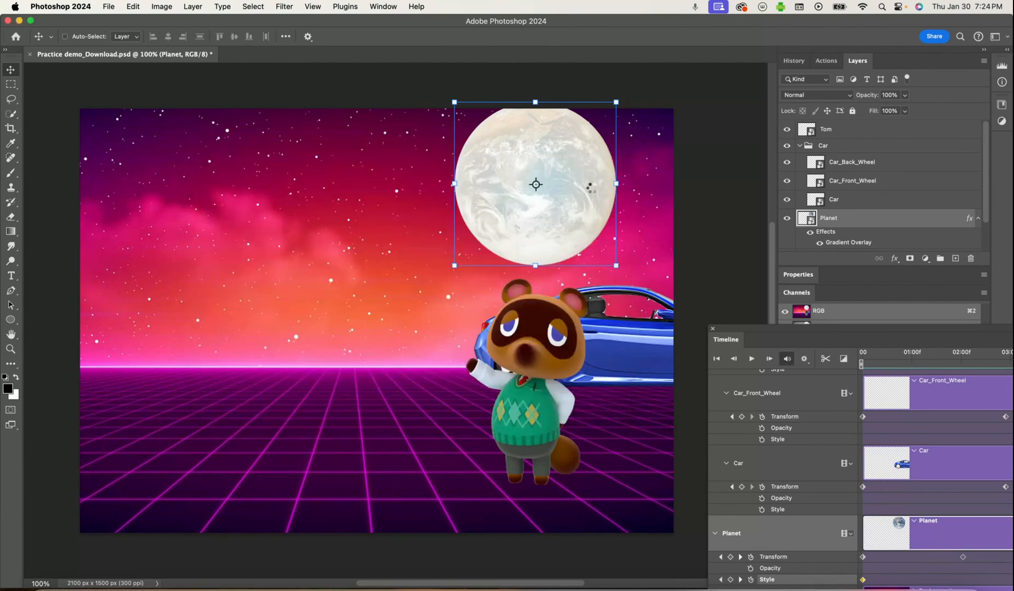